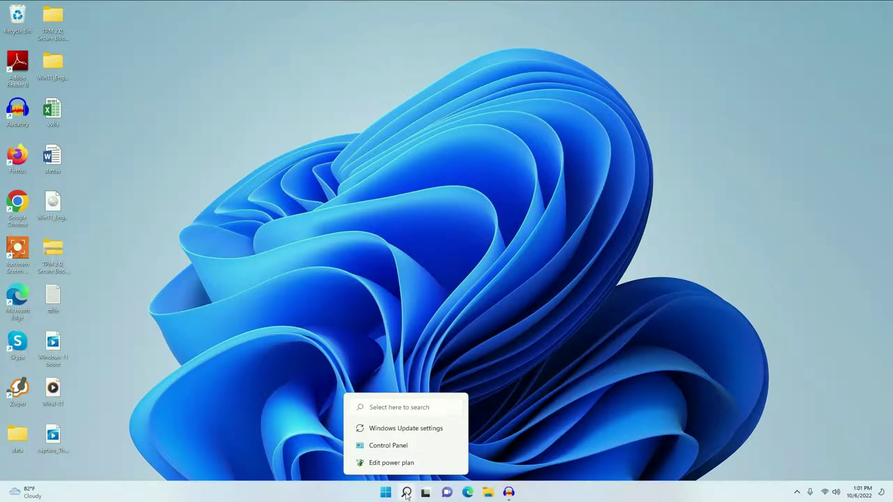
- Set the active power plan to High performance in advanced power settings and close both Power Options windows
left_click(408, 493)
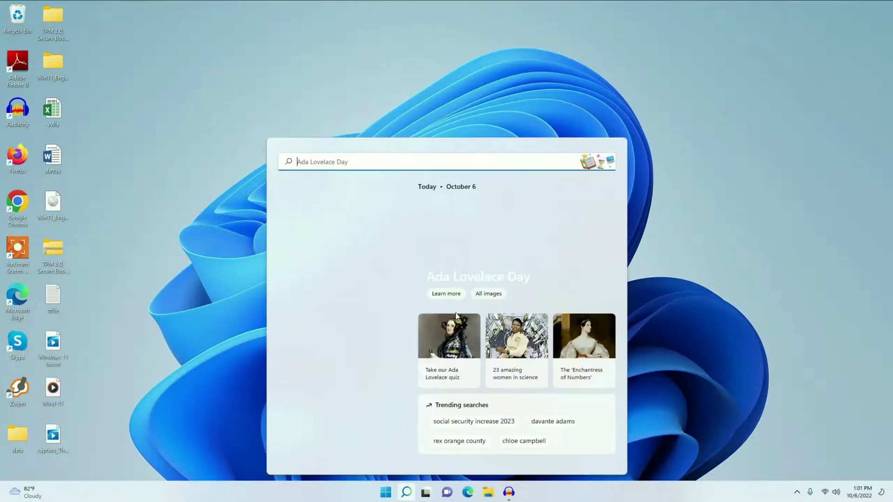
type("p")
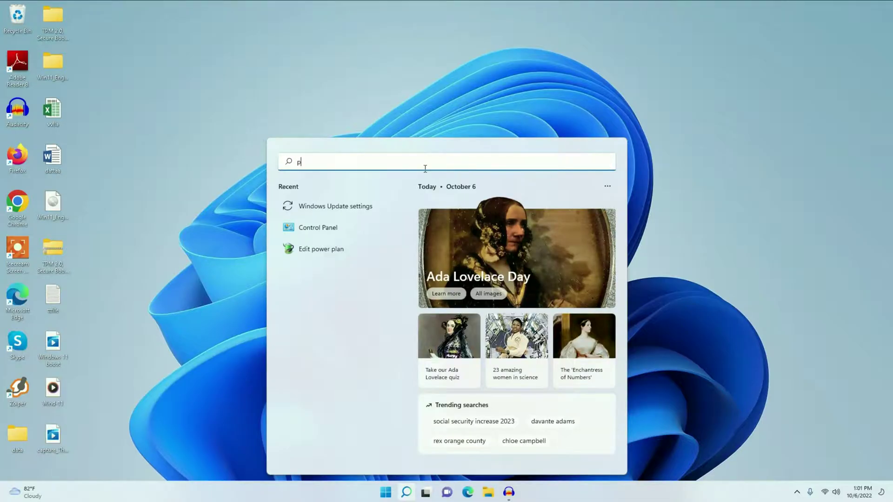
type("ower")
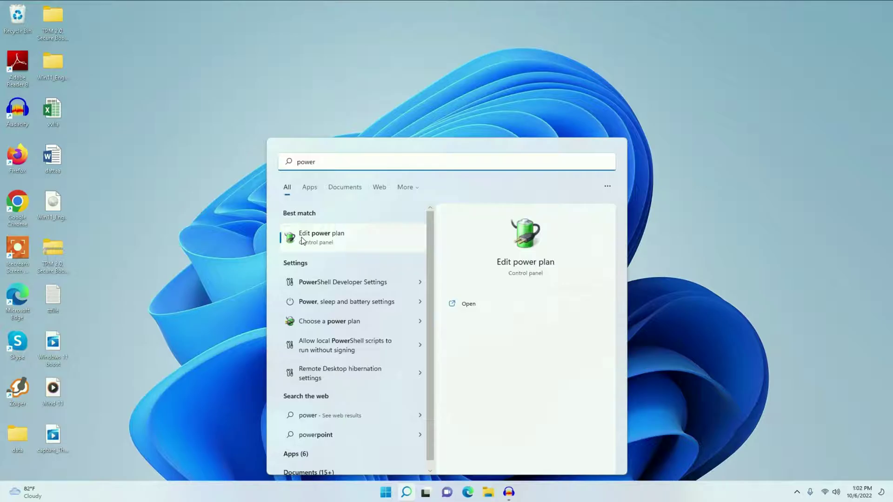
left_click(333, 240)
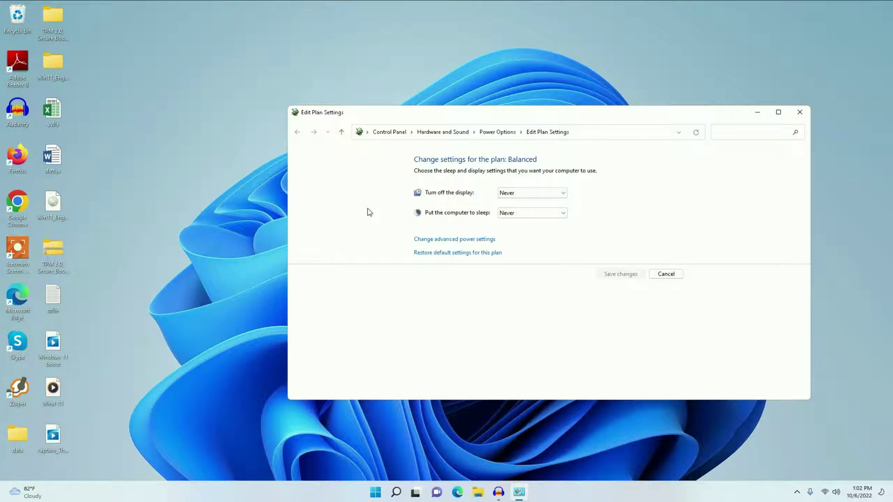
left_click(472, 240)
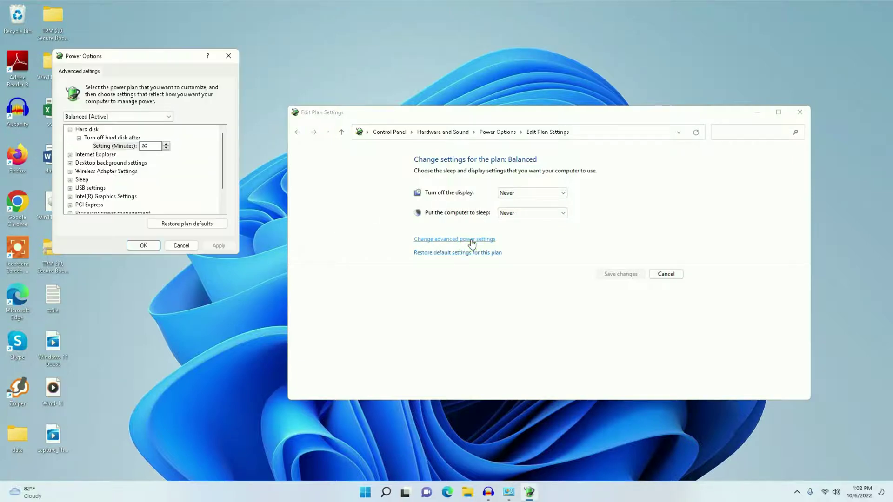
left_click_drag(113, 56, 185, 130)
left_click(205, 163)
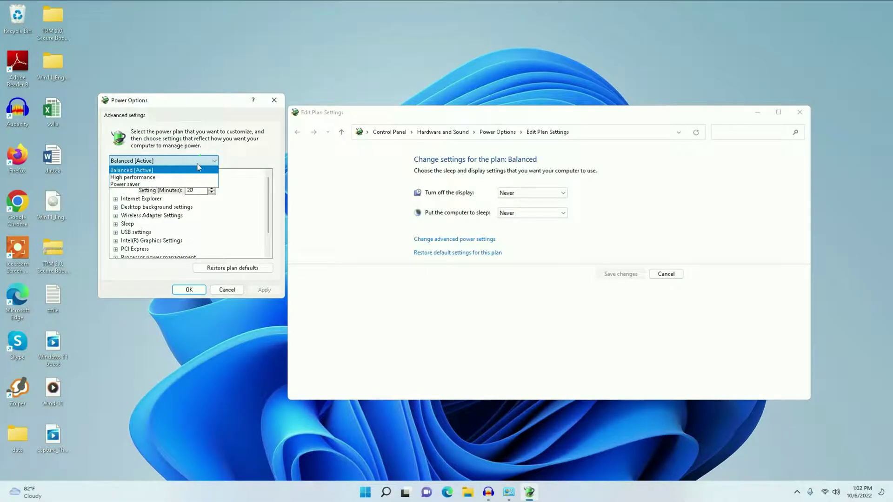
left_click(146, 178)
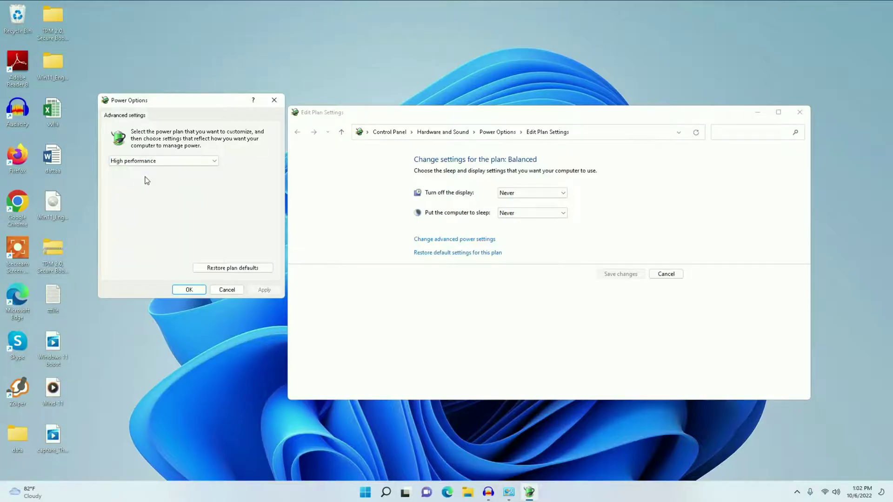
left_click(189, 290)
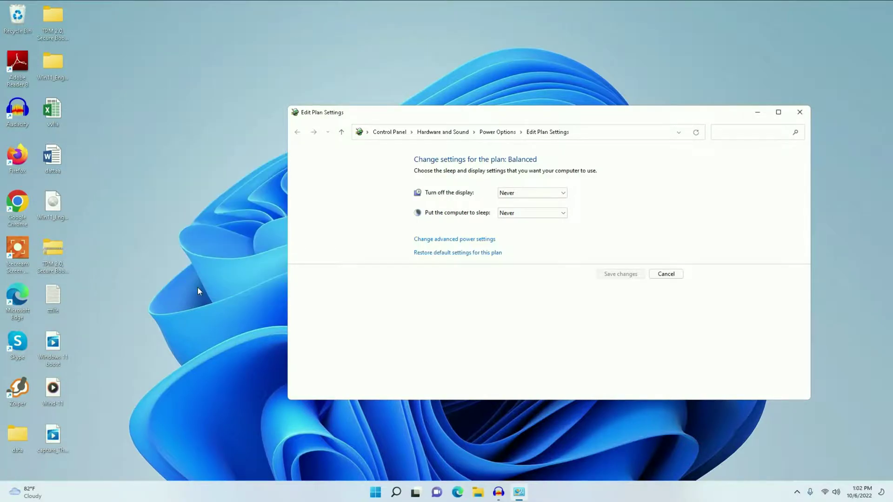
left_click(800, 113)
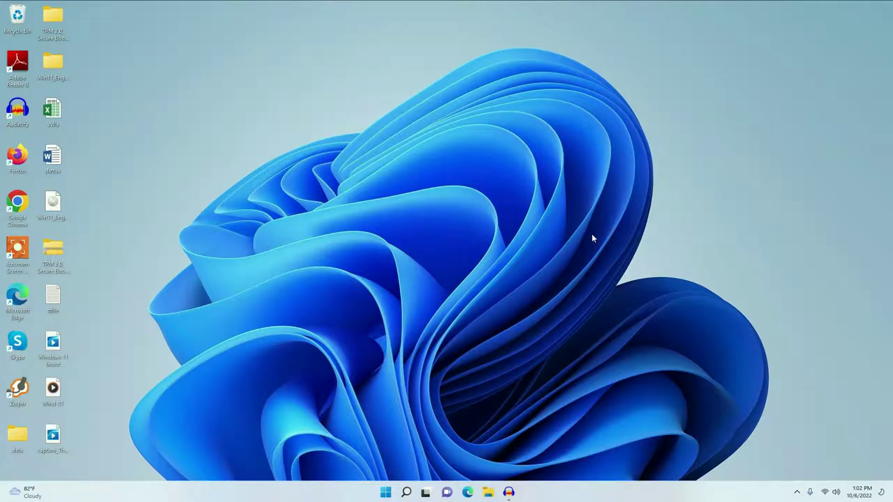
- Open Control Panel from search, view items as Small icons, and open Programs and Features
left_click(406, 492)
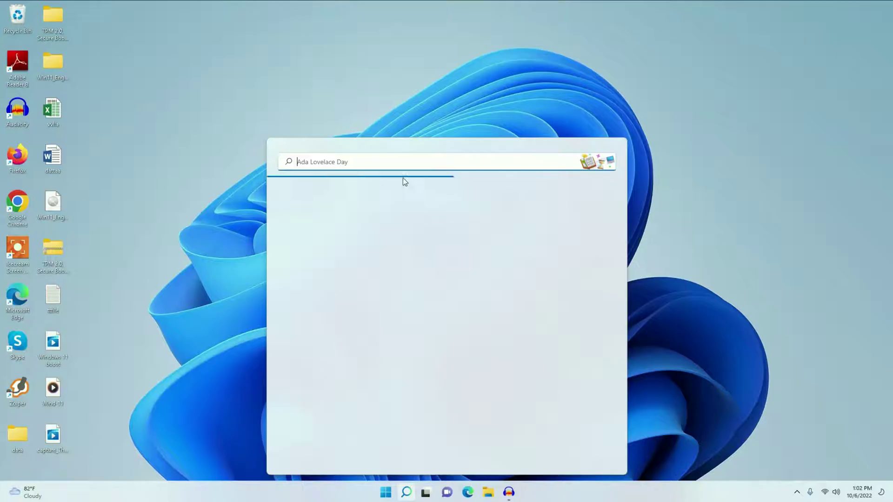
type("c")
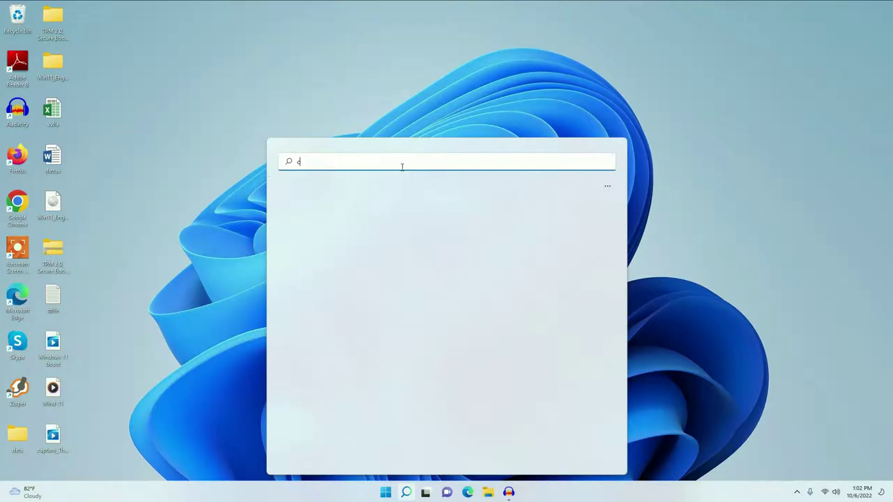
type("ontro")
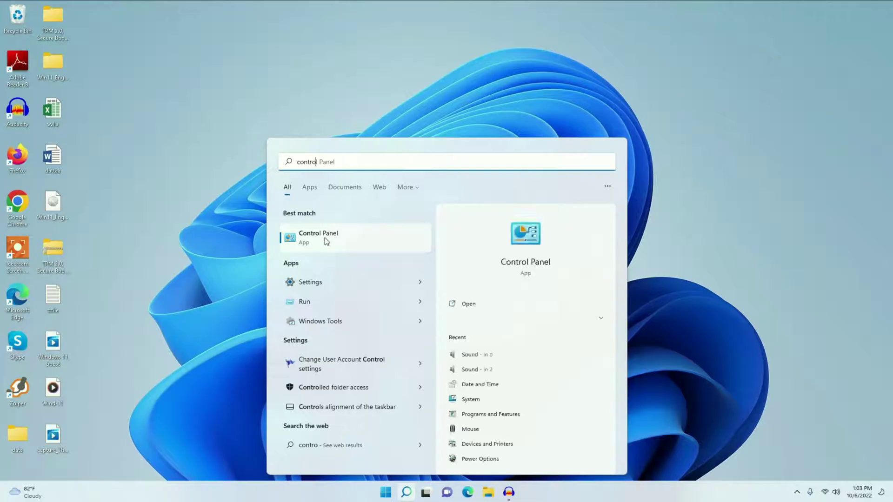
left_click(344, 242)
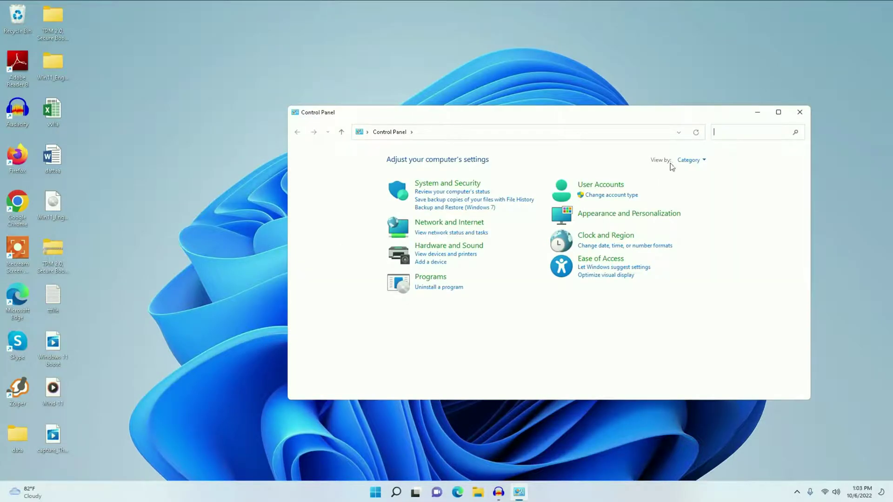
left_click(700, 161)
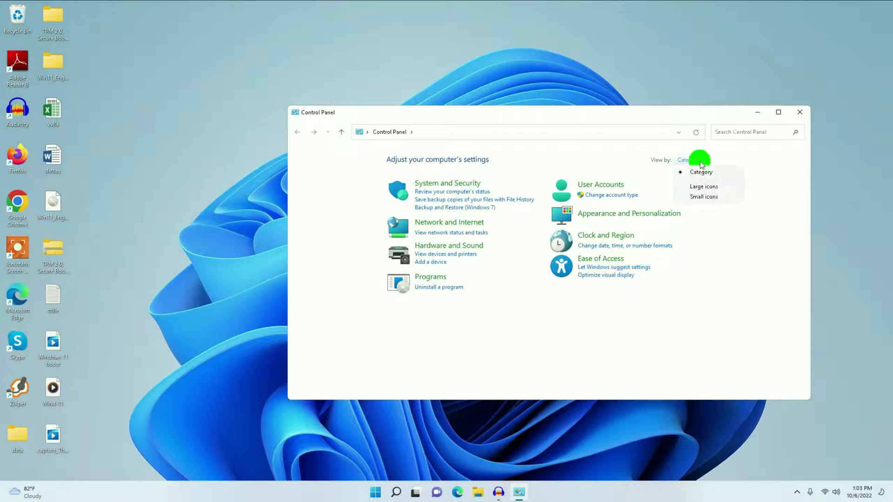
left_click(700, 196)
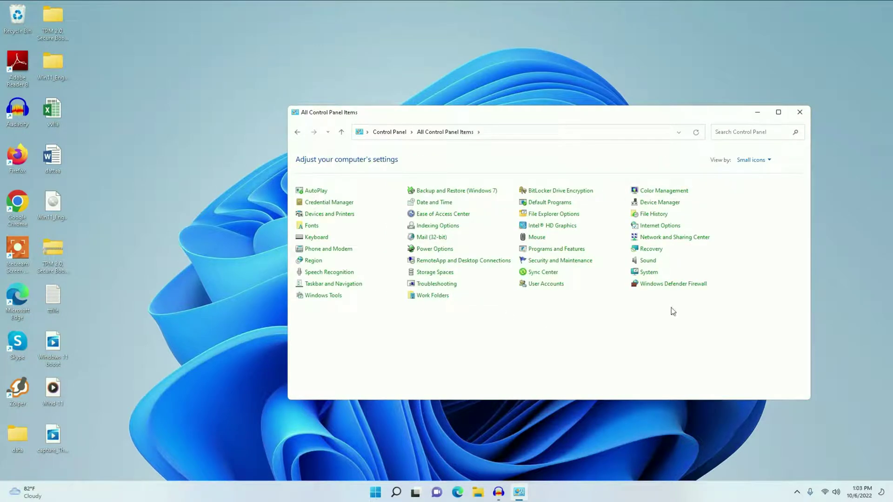
left_click(575, 251)
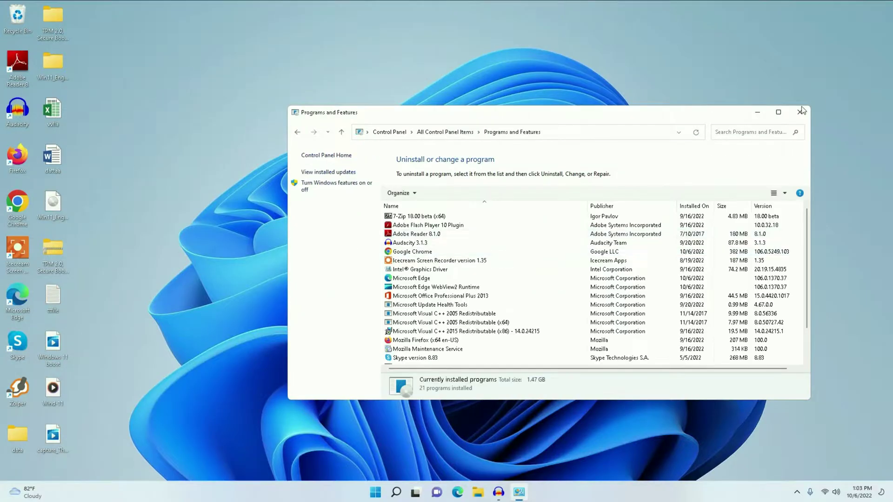
- Uninstall Zoiper from the maximized Programs and Features list, then close the window
left_click(779, 111)
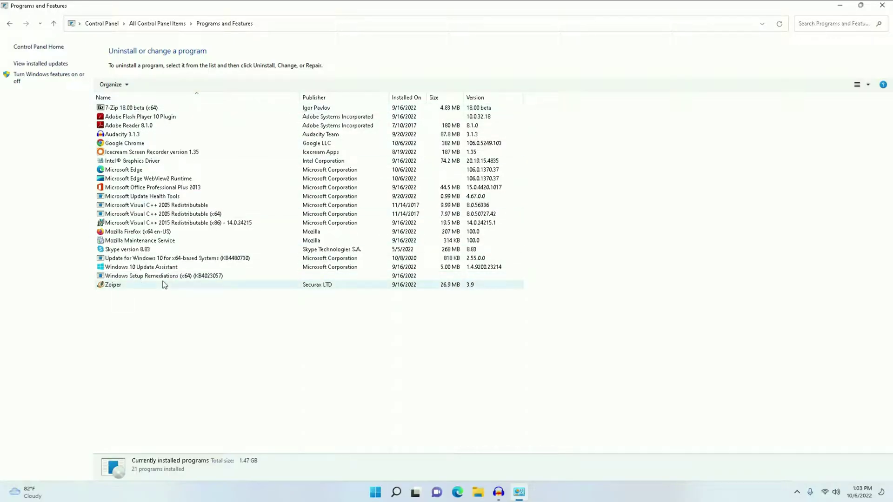
left_click(125, 286)
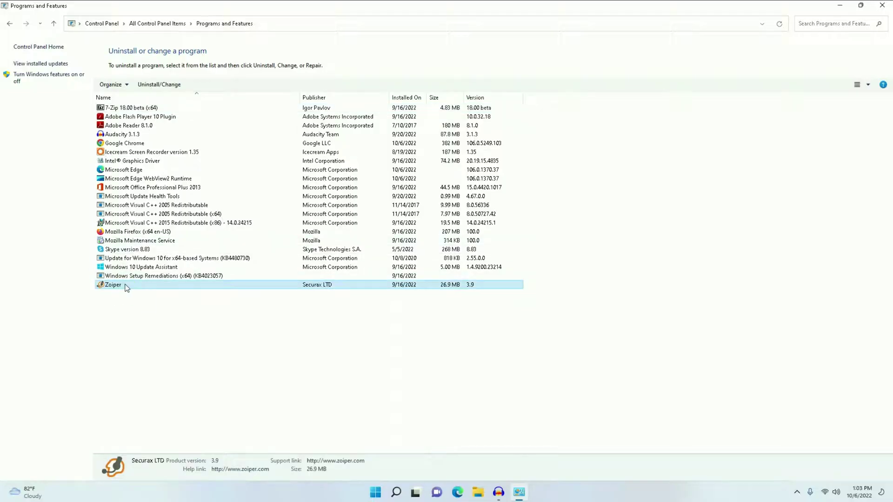
right_click(125, 287)
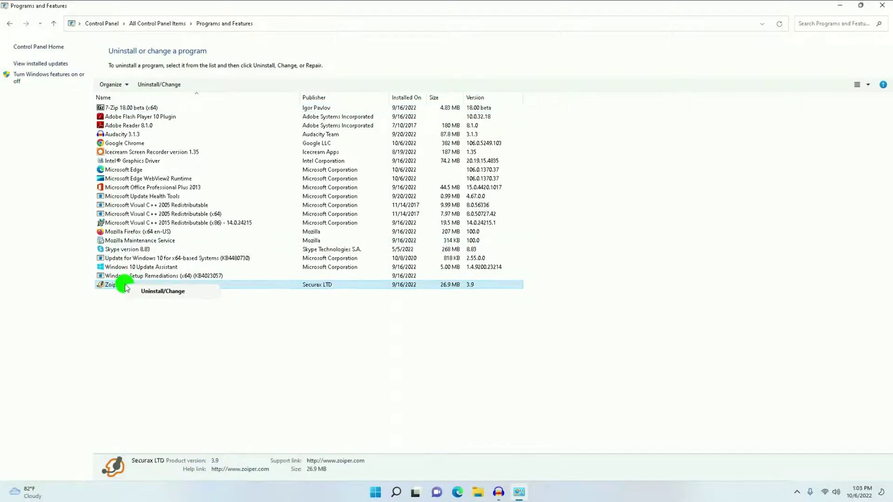
left_click(147, 293)
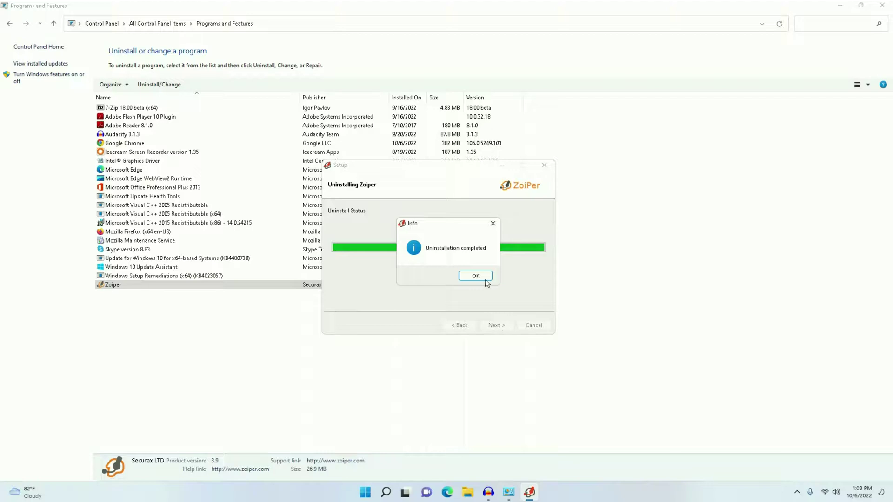
left_click(482, 280)
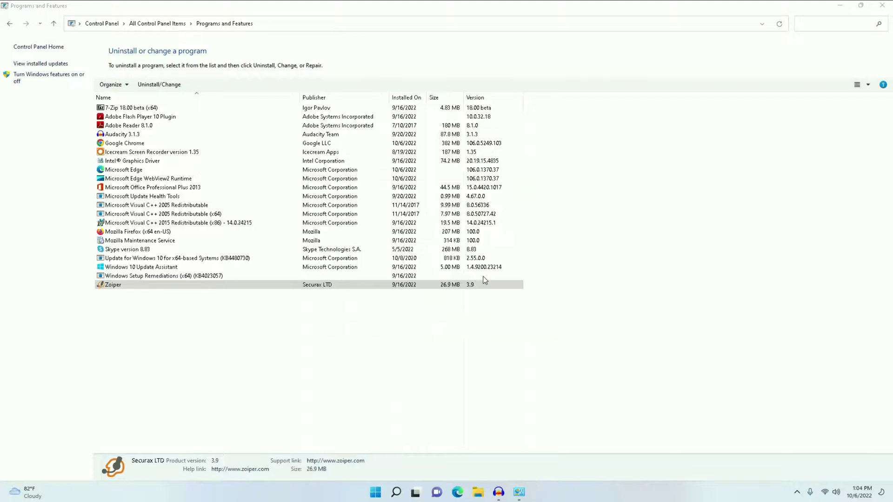
left_click(883, 5)
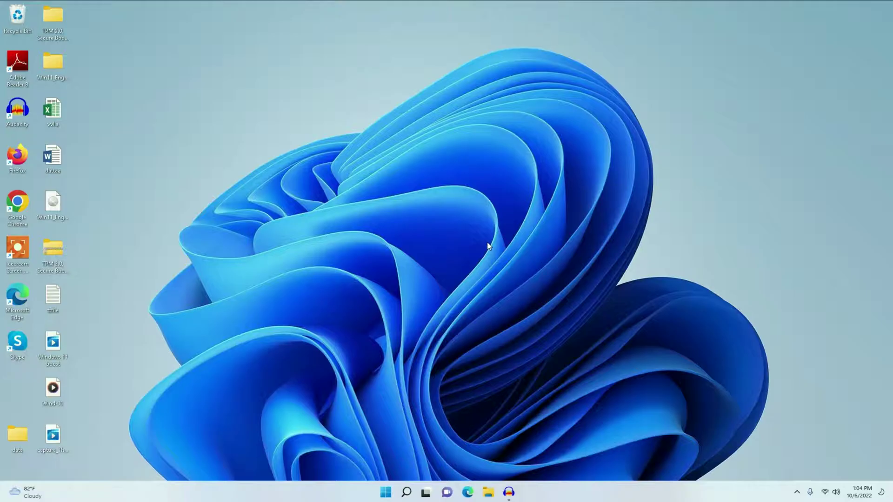
- Open the C:\Windows\Temp folder through the Run dialog, granting folder access
right_click(385, 496)
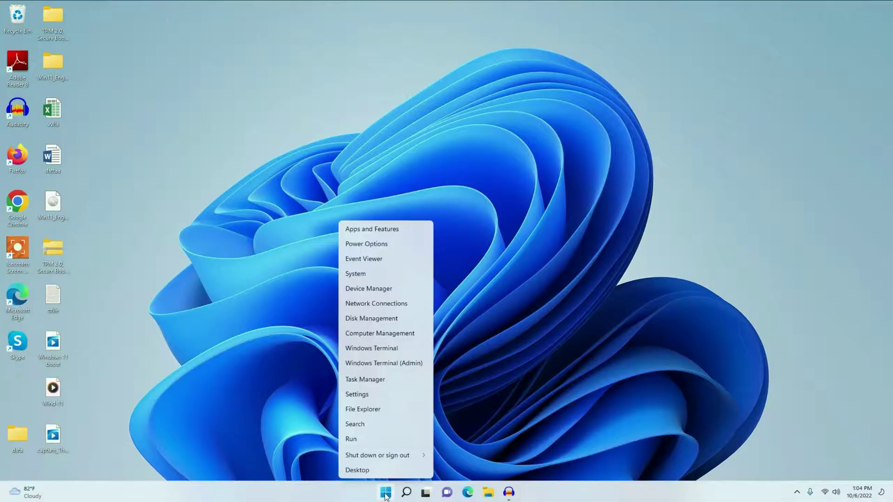
left_click(363, 438)
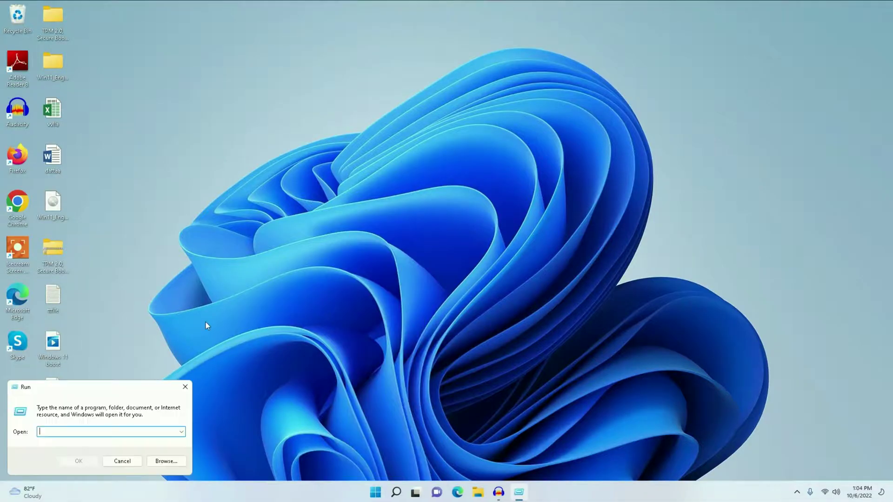
left_click_drag(135, 391, 530, 280)
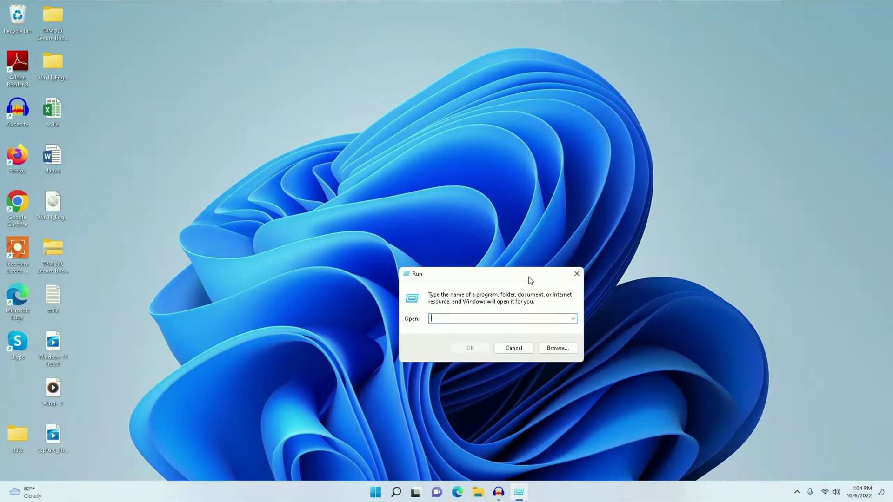
type("temp")
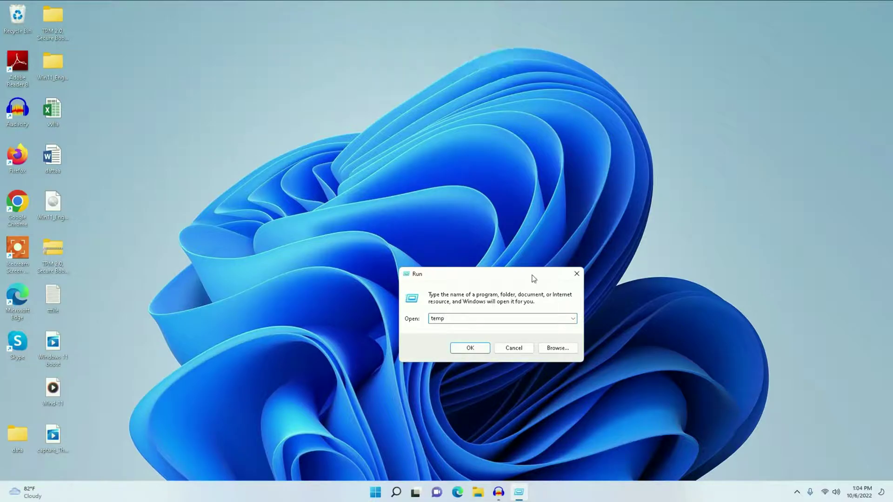
key("Return")
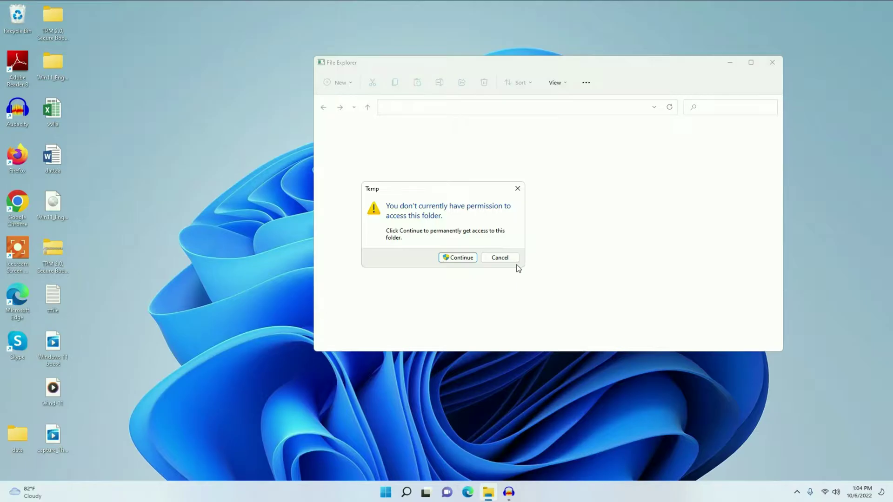
left_click(457, 258)
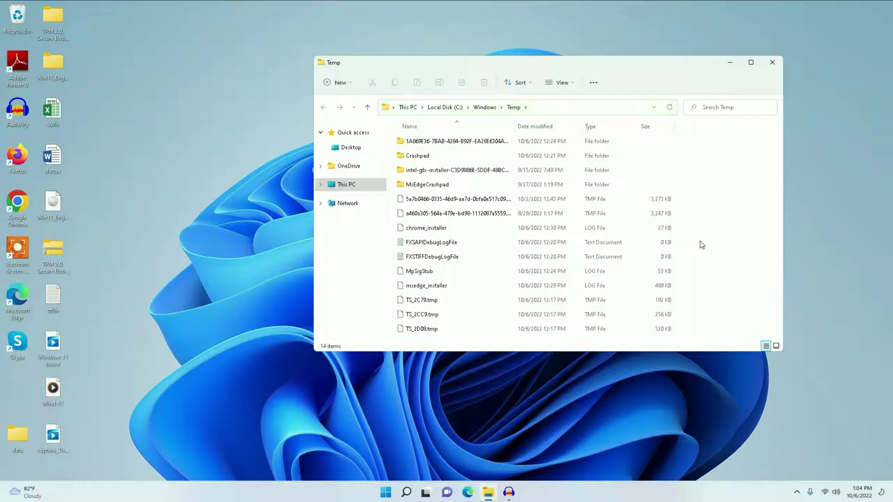
- Delete all 14 items in the Temp folder and close the window
key("ctrl+a")
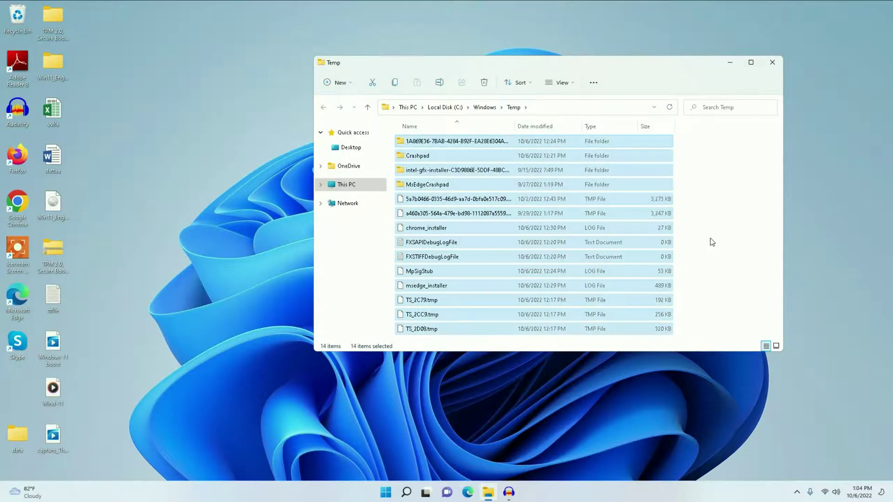
key("Delete")
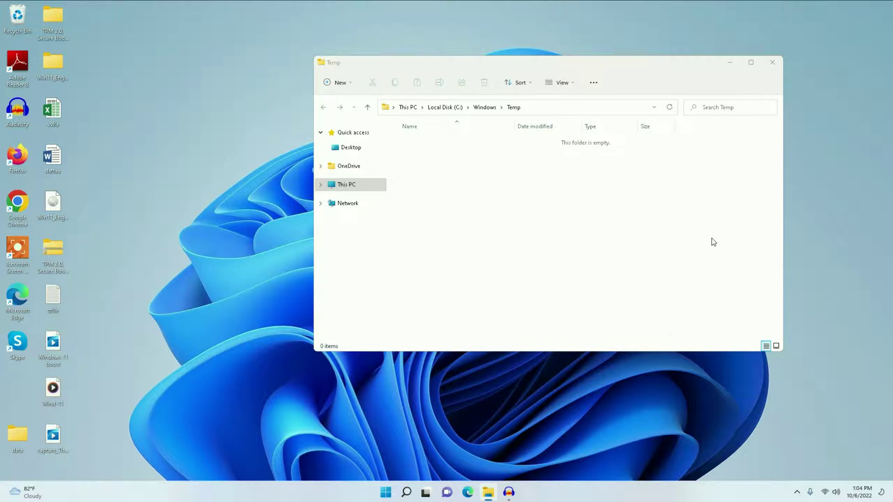
left_click(771, 64)
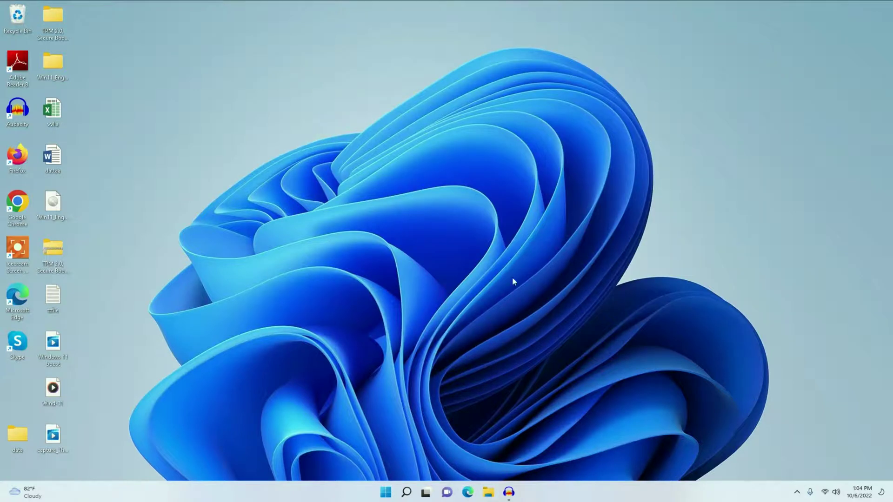
- Open the user's %temp% folder through the Run dialog
right_click(386, 491)
left_click(373, 444)
left_click_drag(155, 390, 530, 279)
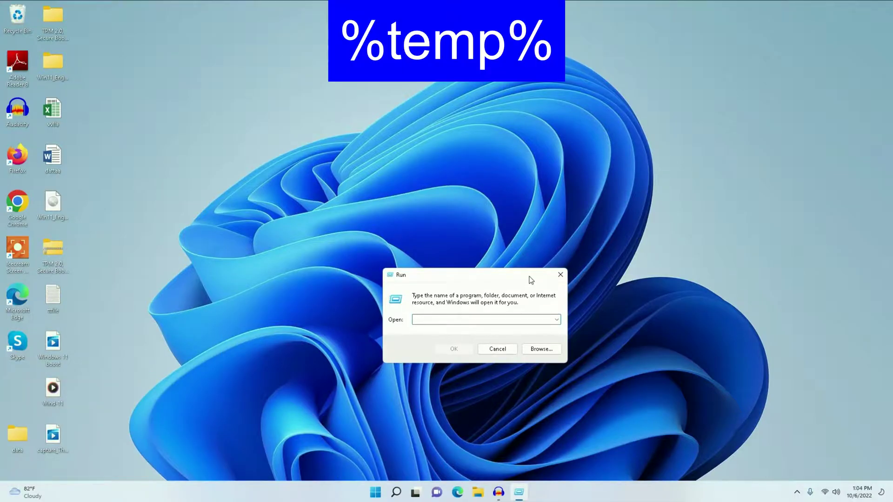
type("%temp%")
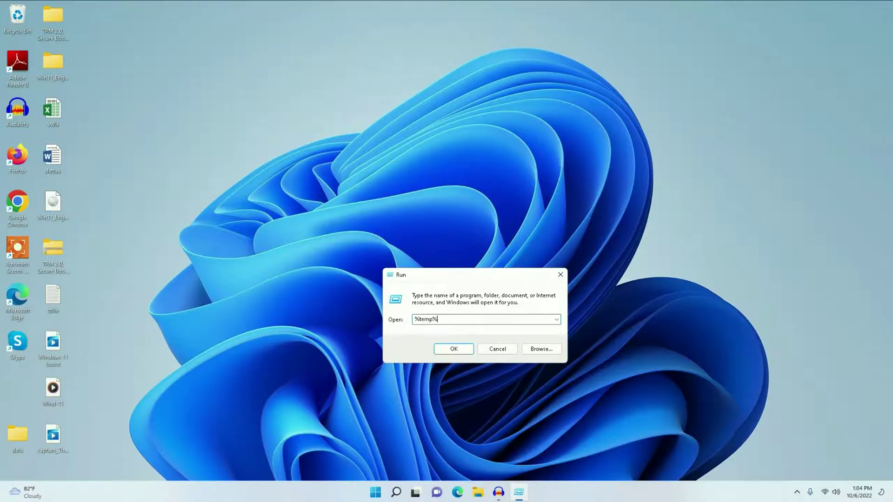
key("Return")
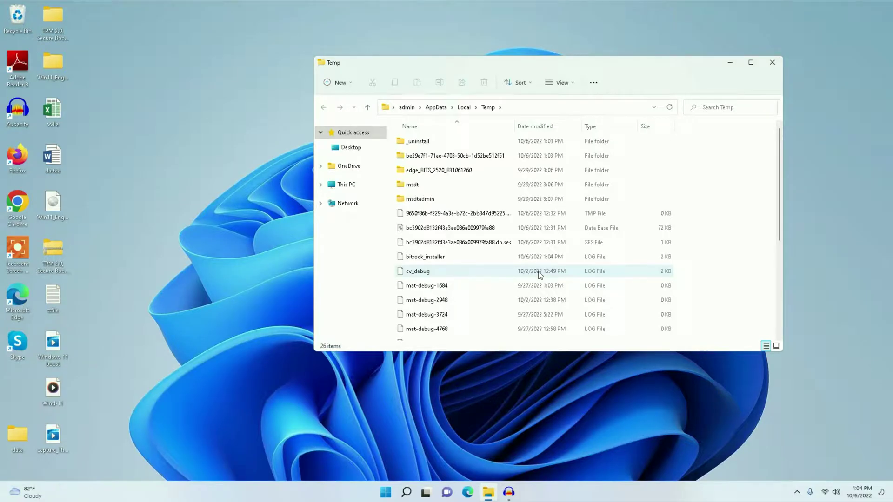
- Delete all Temp items, skipping every in-use file, and close the folder window
key("ctrl+a")
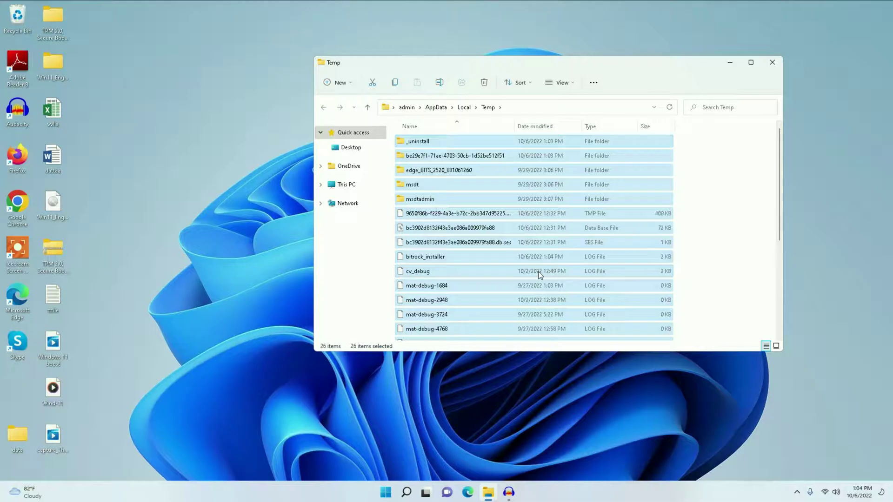
key("Delete")
left_click(193, 199)
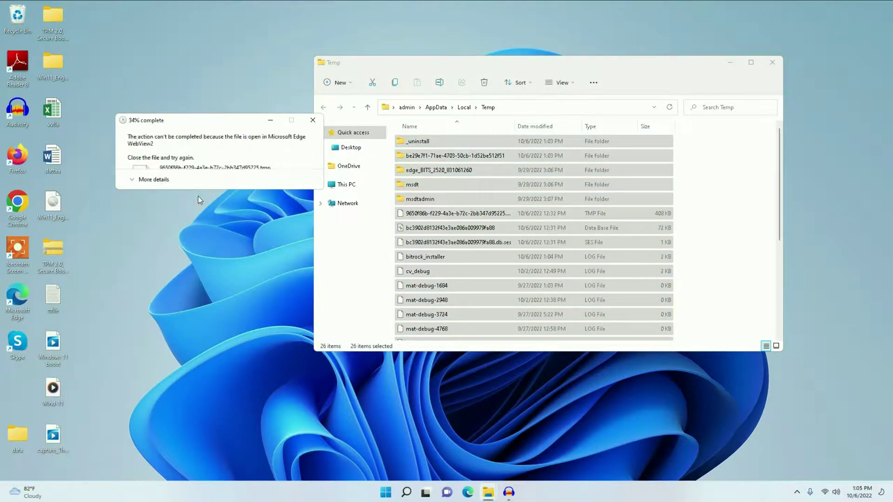
left_click(192, 206)
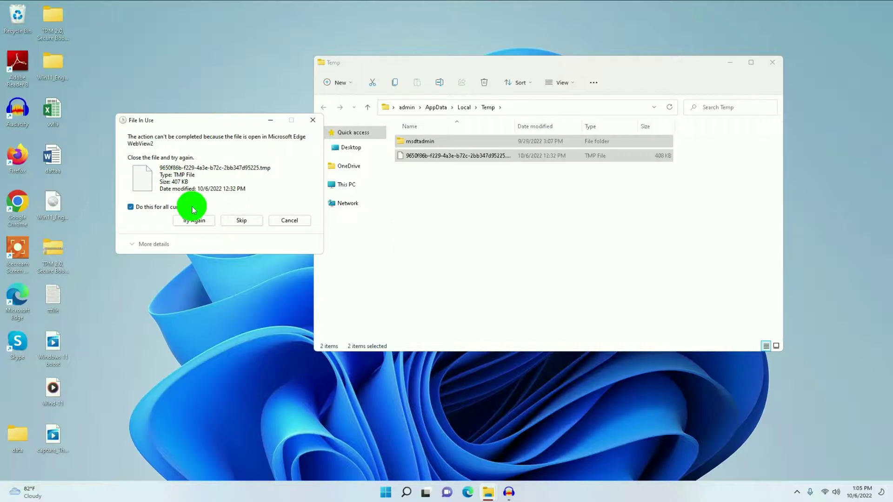
left_click(242, 220)
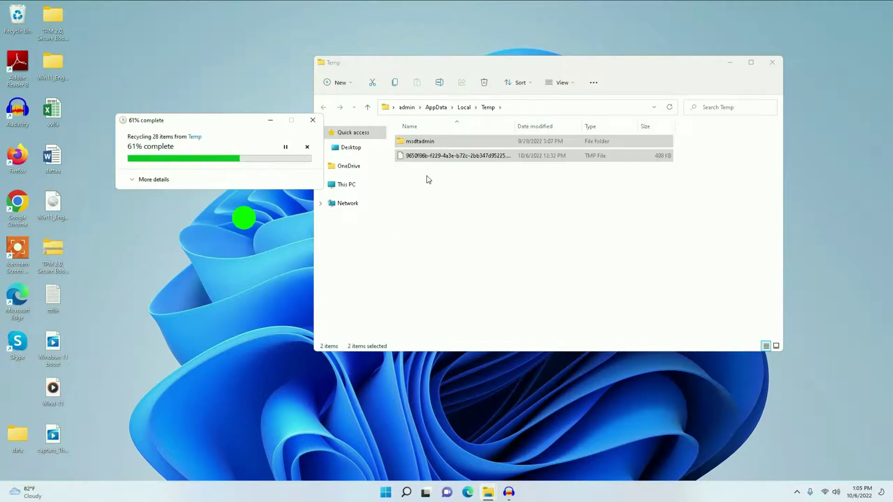
left_click(770, 63)
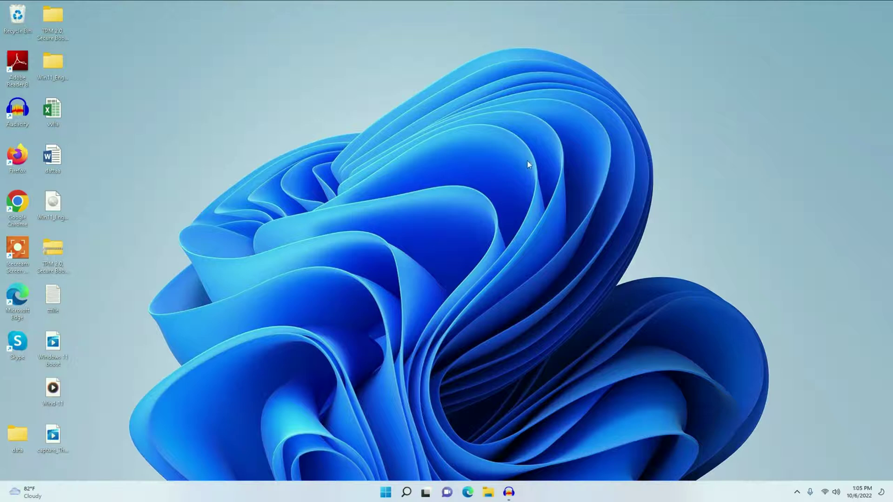
- Open the Prefetch folder through the Run dialog, granting folder access
right_click(386, 492)
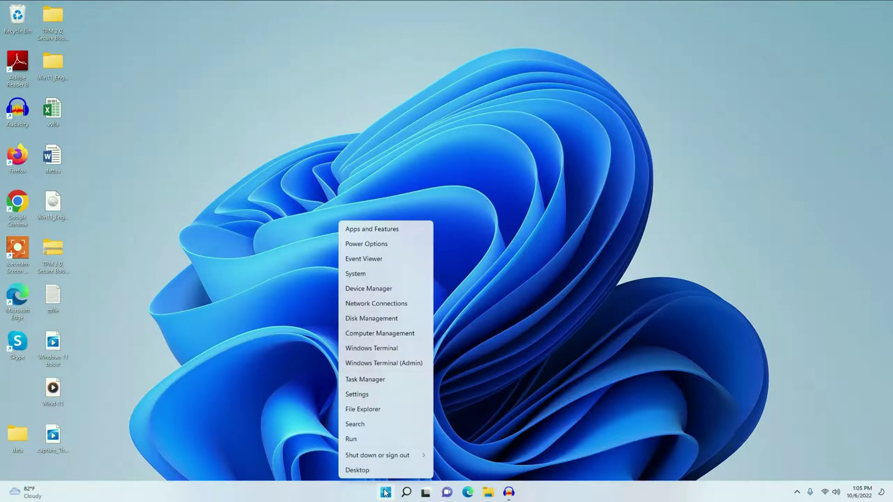
left_click(371, 440)
left_click(136, 386)
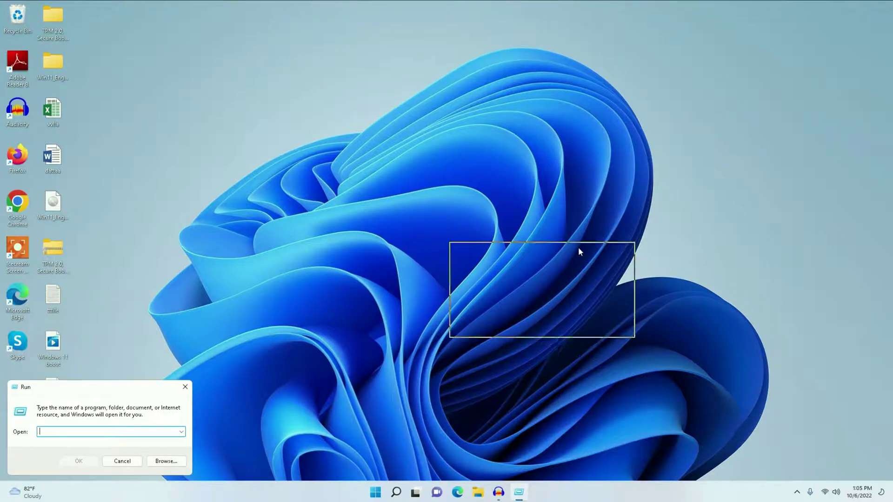
left_click_drag(578, 251, 580, 251)
type("prefetch")
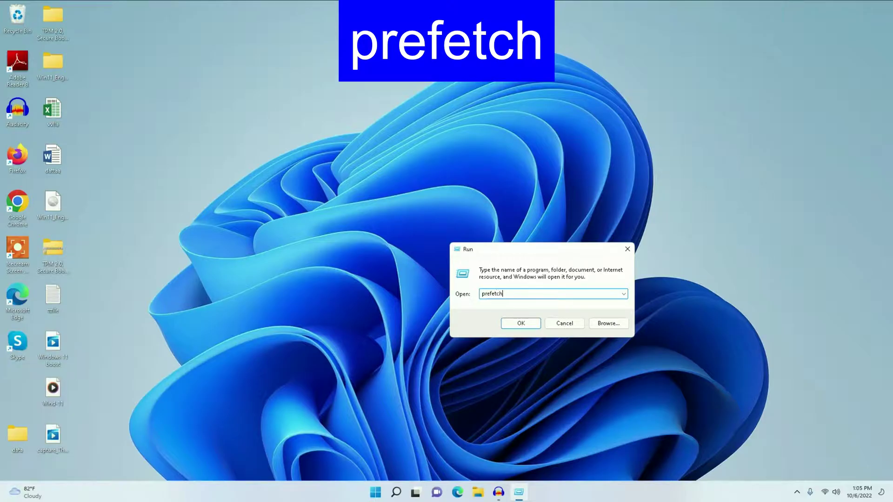
key("Return")
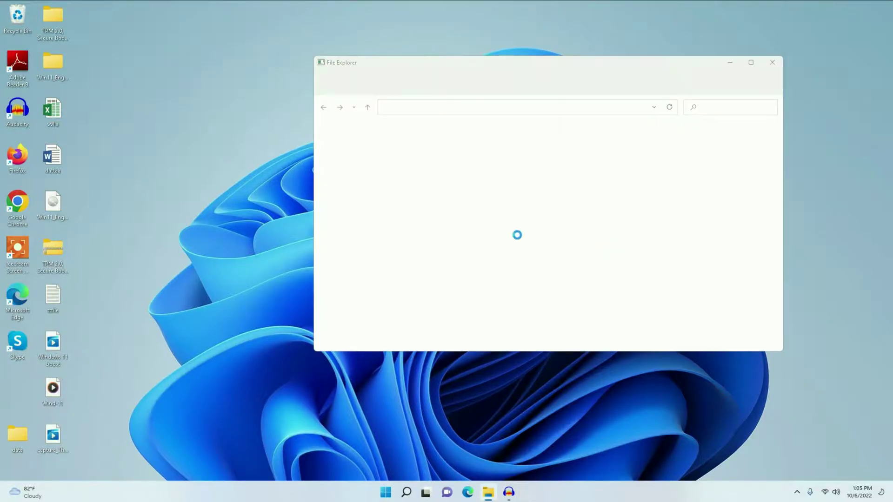
left_click(469, 257)
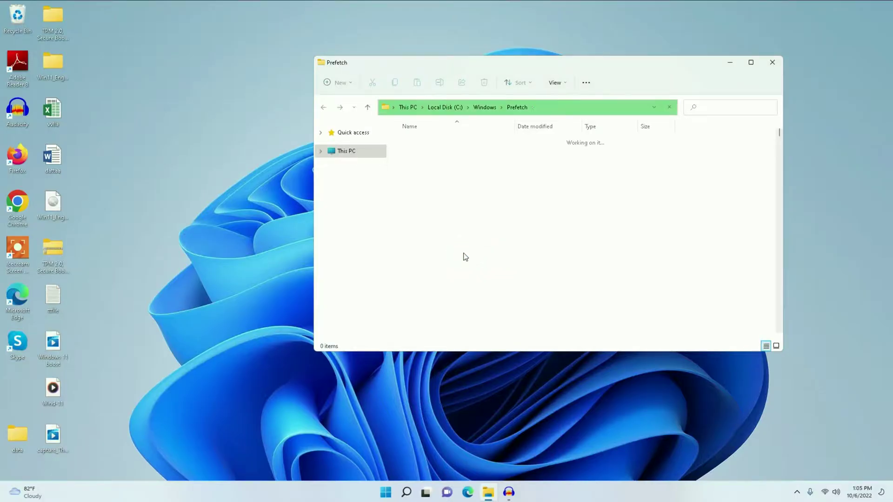
- Delete all 457 Prefetch files, skipping those in use, and close the folder window
key("ctrl+a")
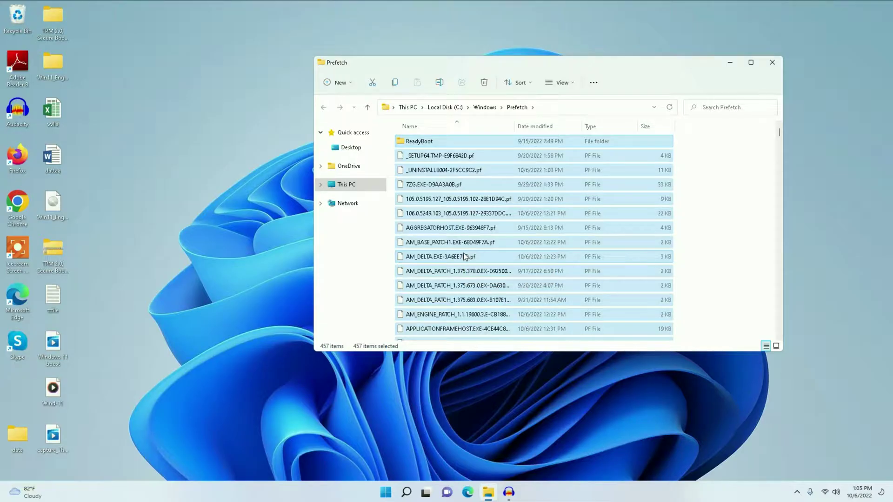
key("Delete")
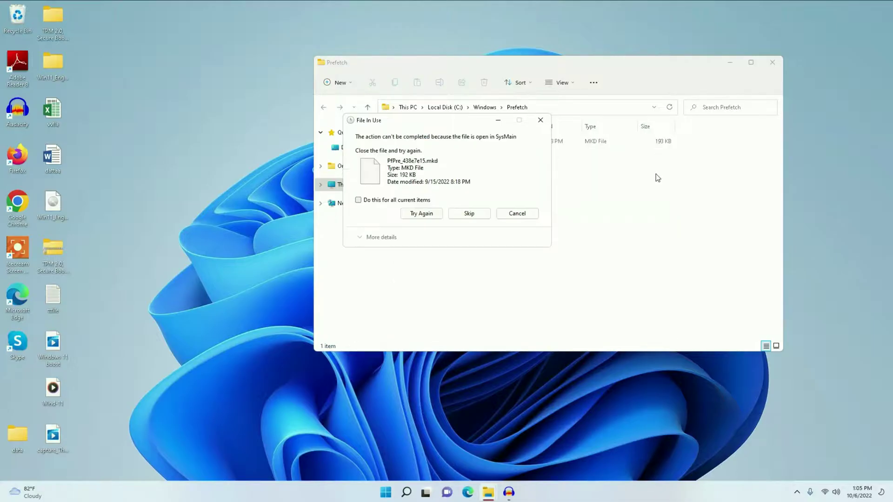
left_click(410, 201)
left_click(471, 213)
left_click(772, 62)
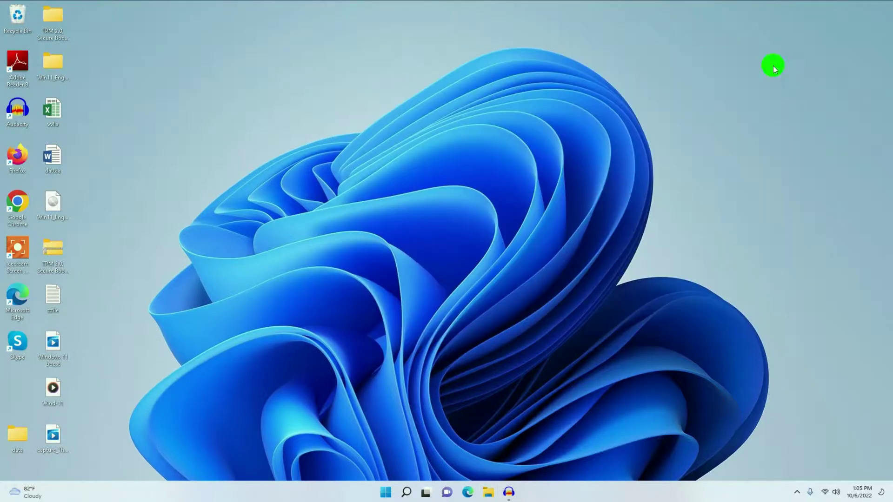
right_click(386, 492)
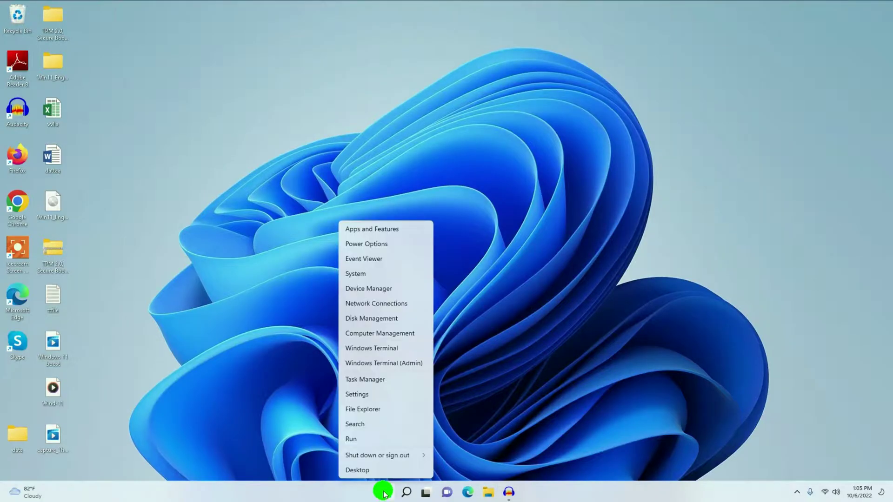
- Launch Disk Cleanup (cleanmgr) from the Run dialog
left_click(378, 439)
left_click_drag(134, 385, 546, 261)
type("cleanmgr")
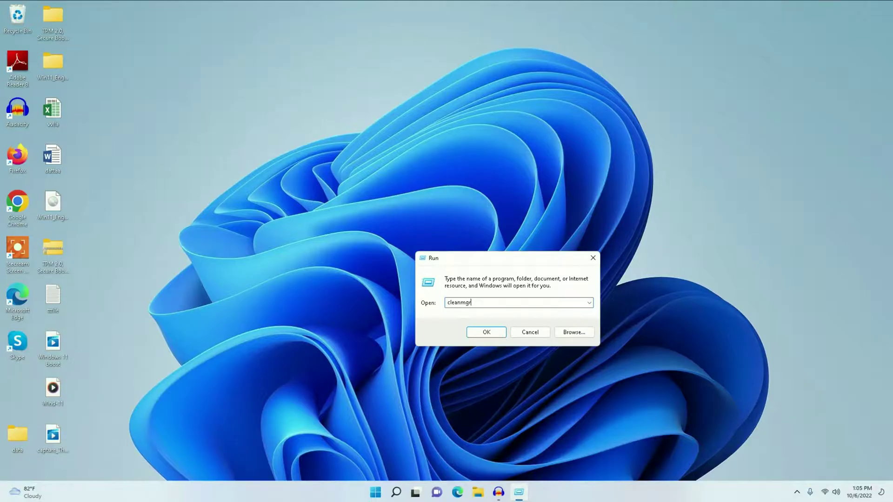
key("Return")
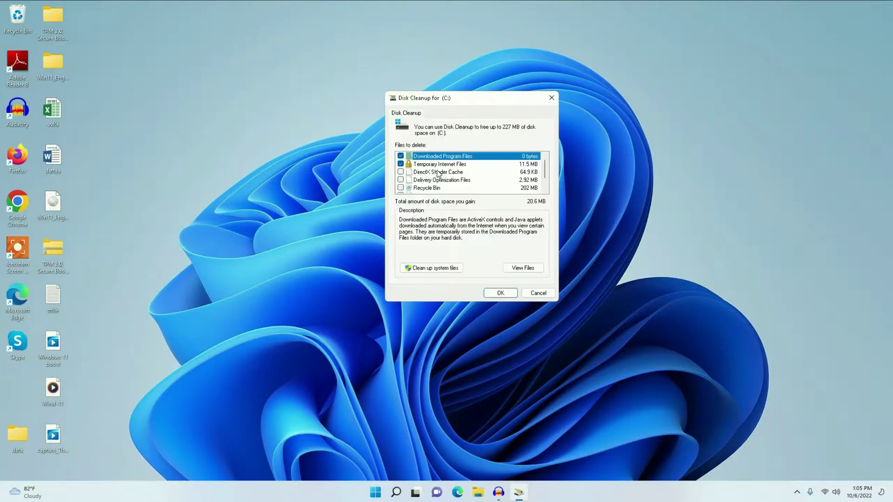
- Tick DirectX Shader Cache, Delivery Optimization, Recycle Bin and Temporary files, then confirm permanent deletion
left_click(401, 172)
left_click(401, 180)
left_click(401, 188)
scroll(433, 188, "down", 1)
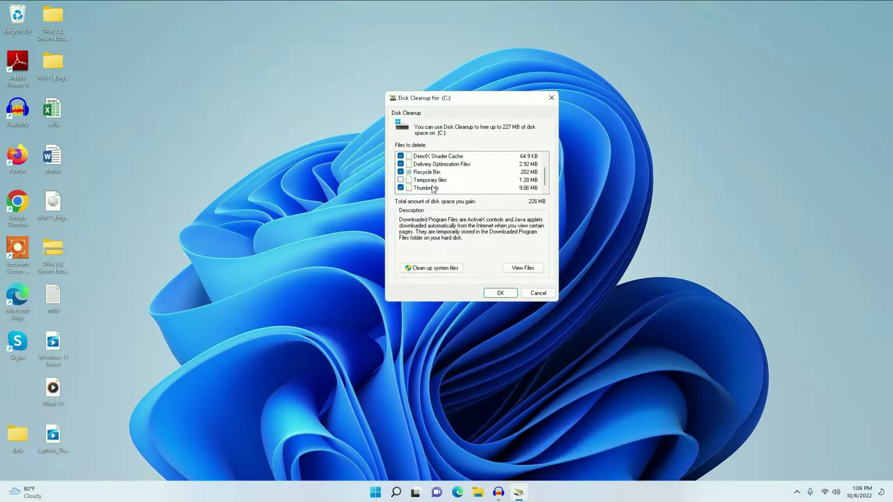
left_click(400, 180)
scroll(479, 183, "up", 1)
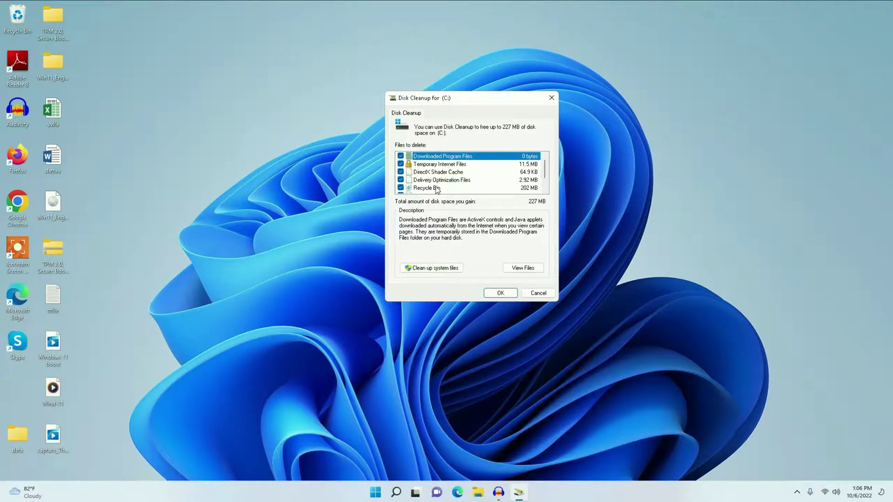
scroll(454, 188, "down", 1)
left_click(500, 293)
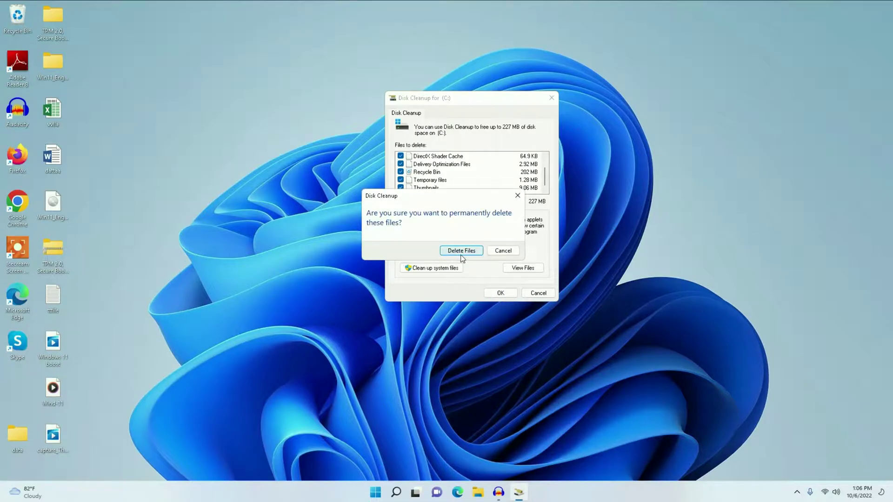
left_click(462, 252)
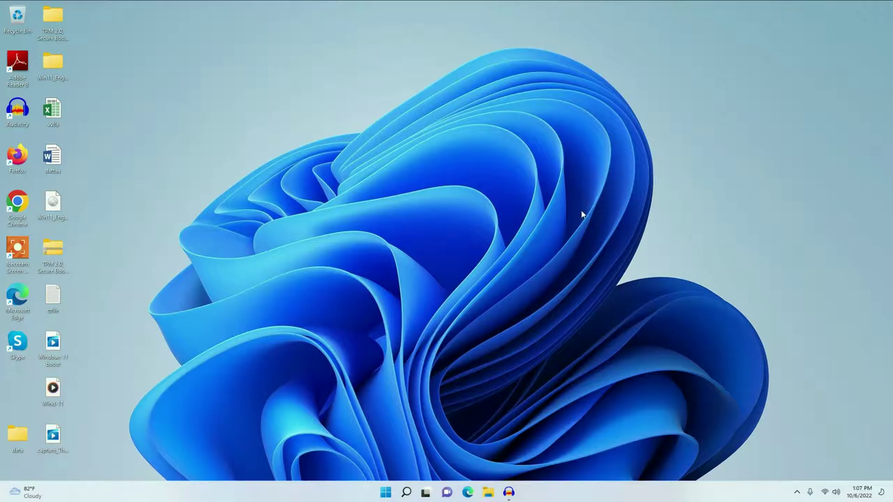
- In Task Manager's Startup apps, disable Cortana, Microsoft Edge and Microsoft Teams
right_click(386, 492)
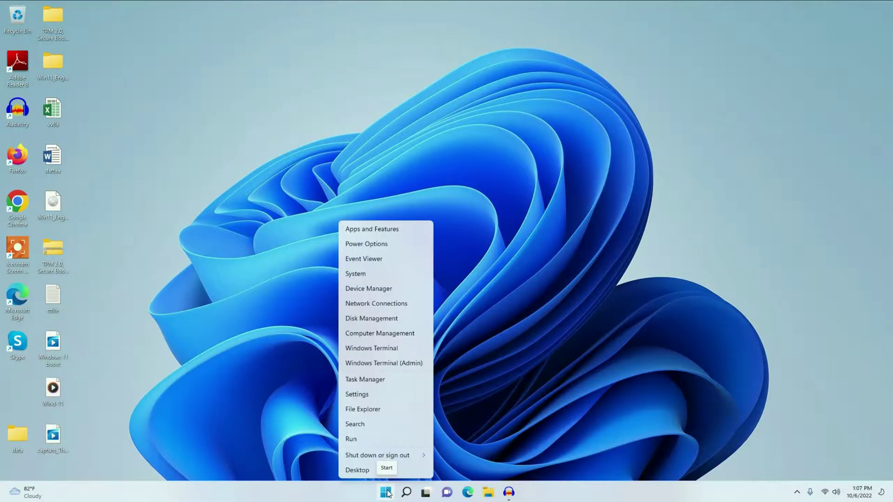
left_click(375, 380)
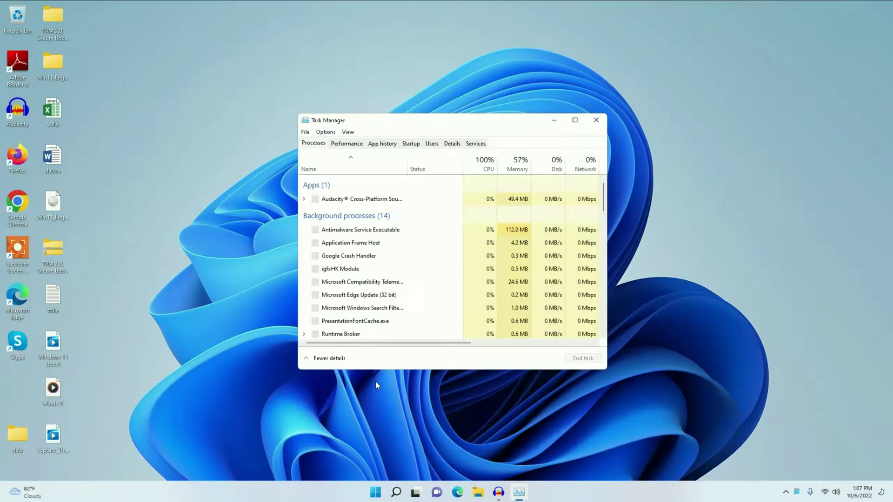
left_click(411, 144)
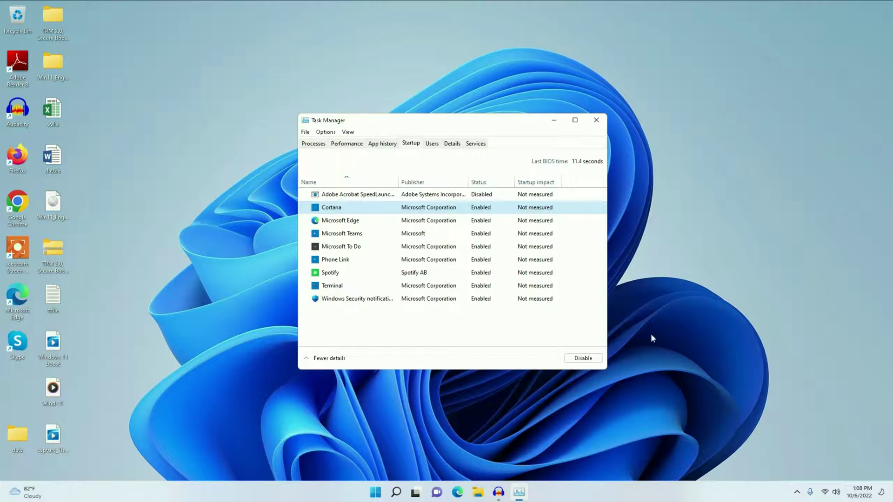
left_click(583, 358)
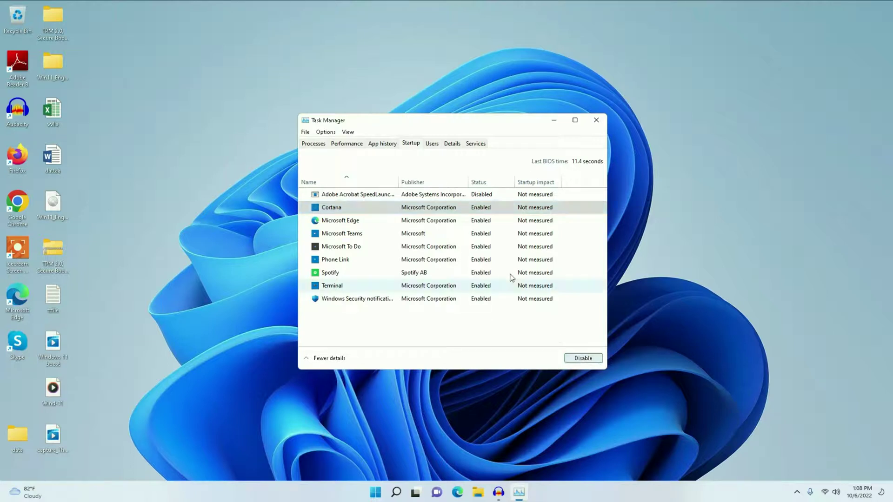
left_click(480, 221)
left_click(583, 358)
left_click(480, 234)
left_click(584, 358)
- Disable Microsoft To Do, Phone Link, Spotify, Terminal and Windows Security notifications, then close Task Manager
left_click(480, 247)
left_click(583, 358)
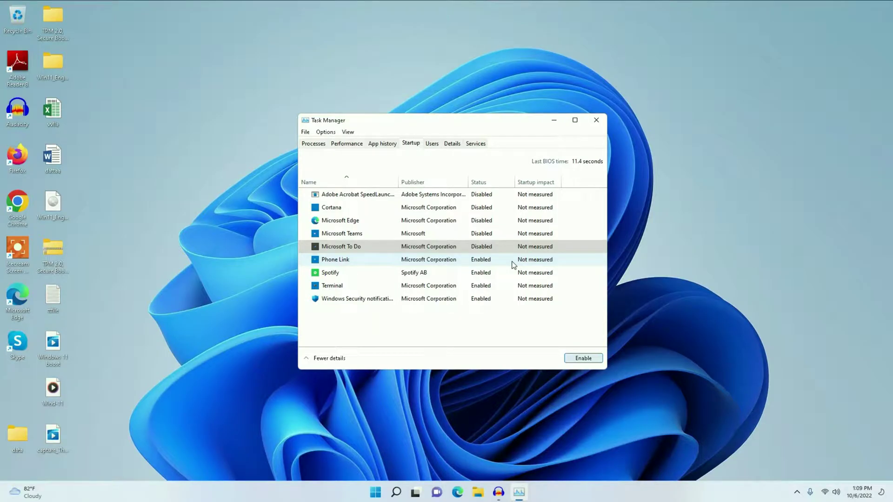
key("Down")
left_click(494, 275)
left_click(583, 358)
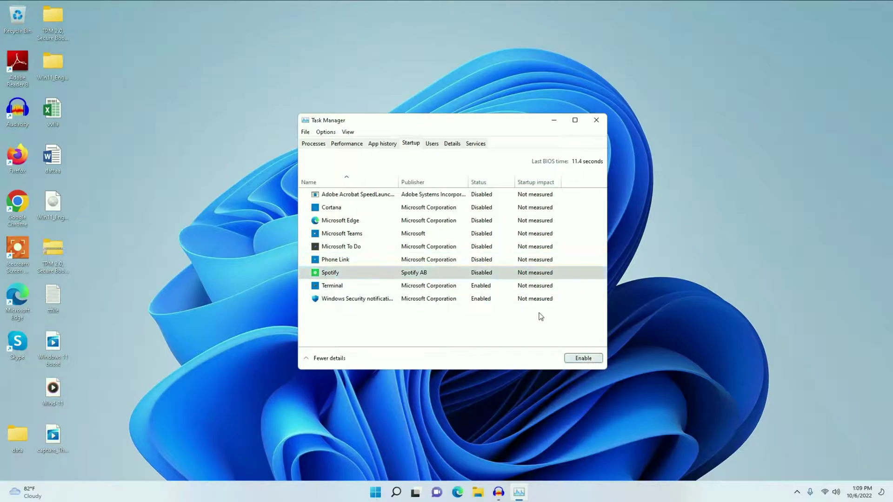
left_click(503, 285)
left_click(585, 358)
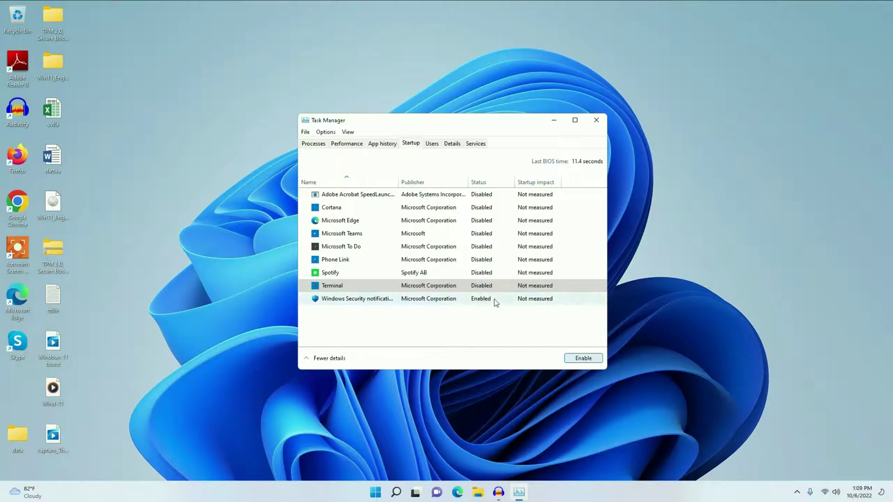
left_click(496, 301)
left_click(584, 358)
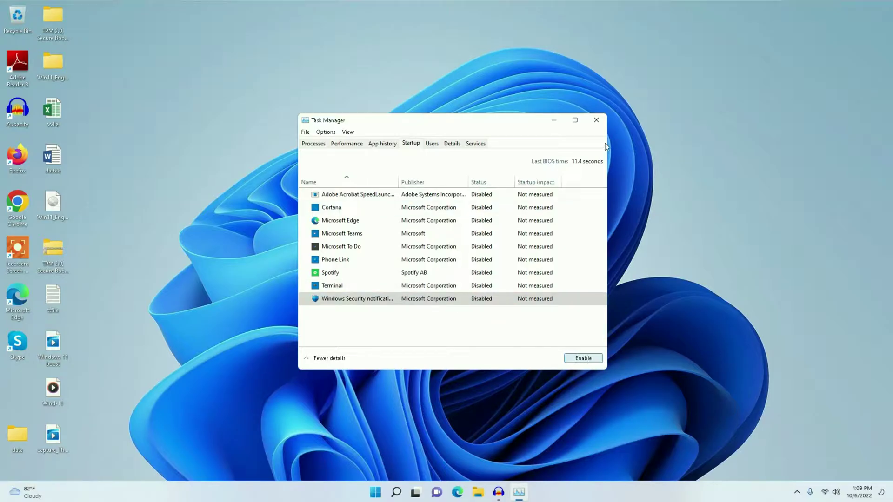
left_click(595, 122)
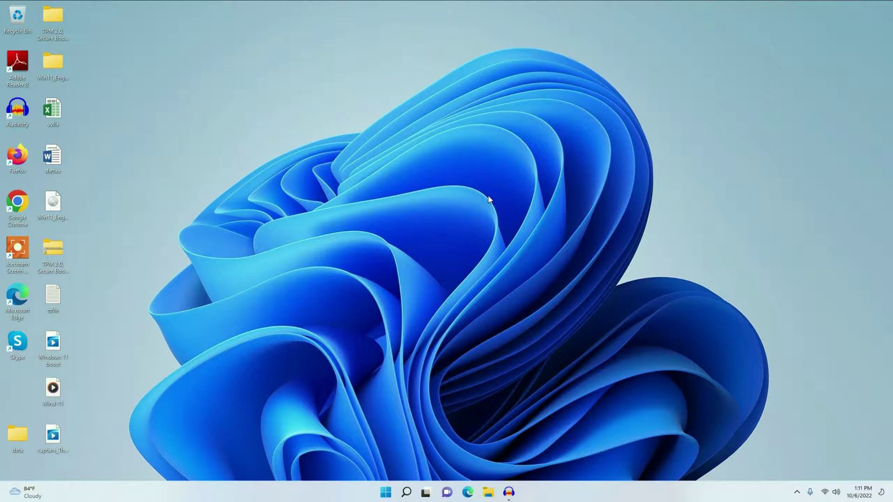
- Search 'anti' to open Virus & threat protection and view its real-time protection settings
left_click(407, 491)
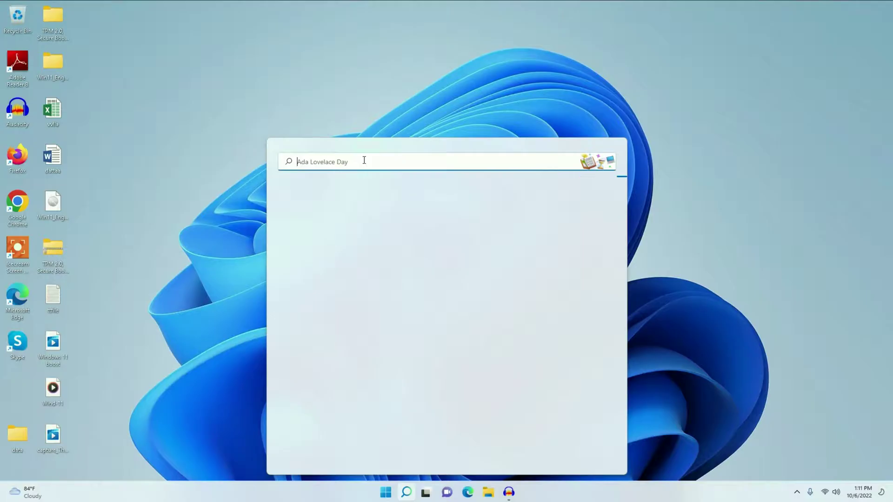
type("ti")
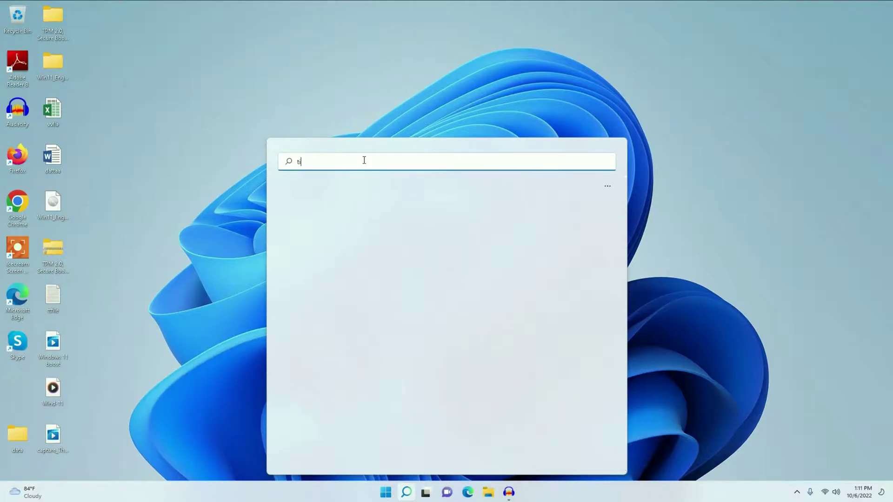
key("BackSpace")
key("BackSpace")
type("anti")
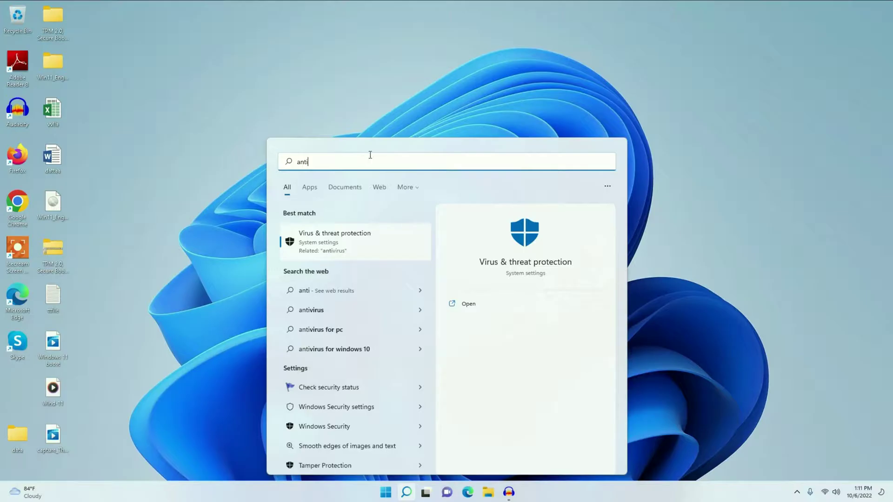
left_click(345, 242)
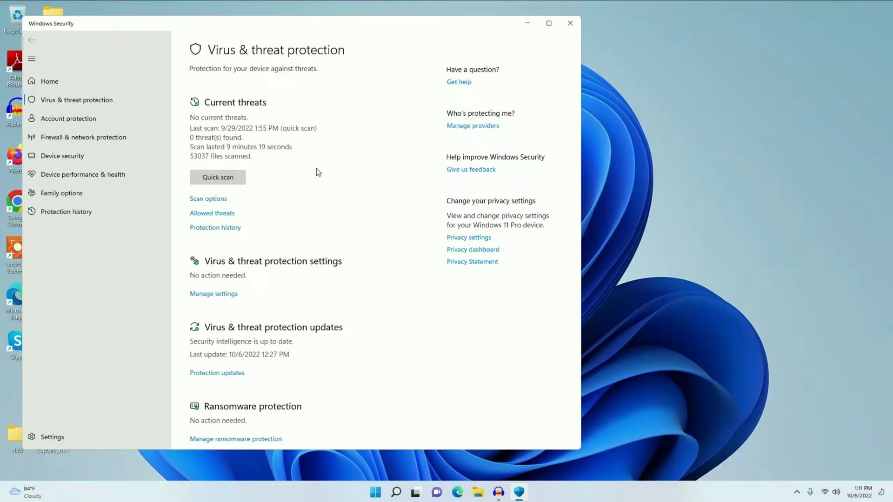
left_click(235, 299)
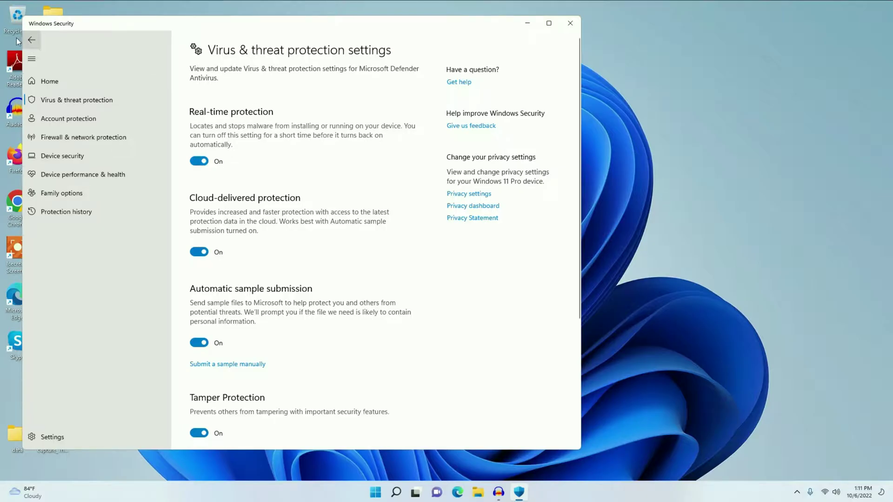
- Check the security intelligence version under Protection updates, then close Windows Security
left_click(31, 40)
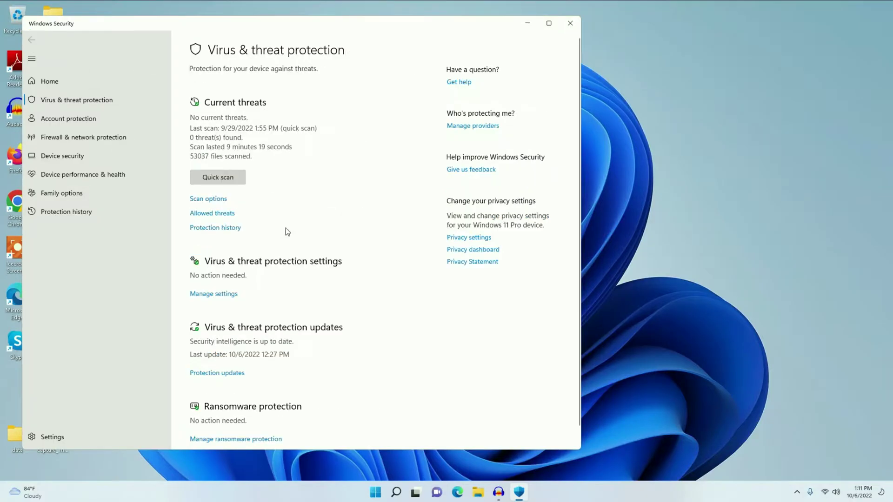
scroll(285, 231, "down", 1)
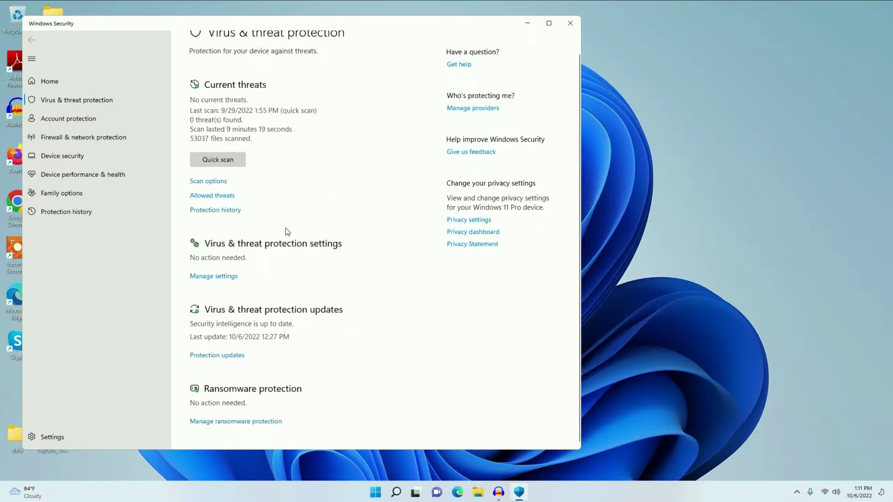
left_click(234, 356)
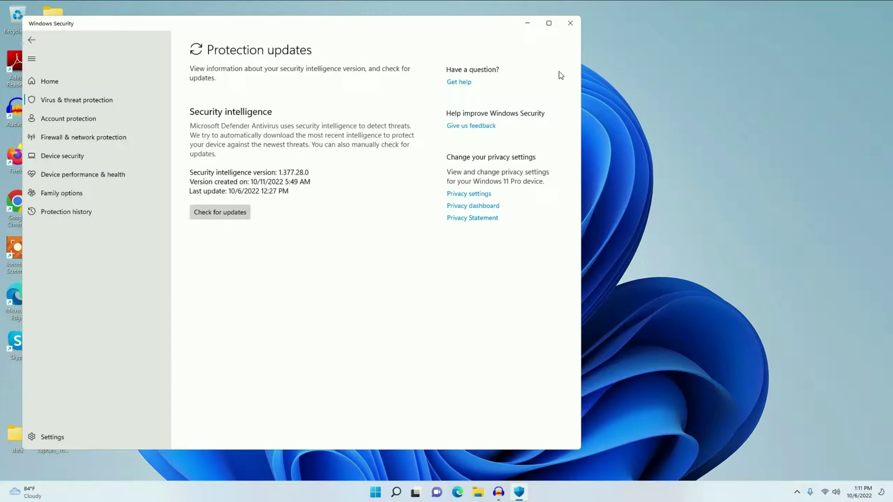
left_click(569, 24)
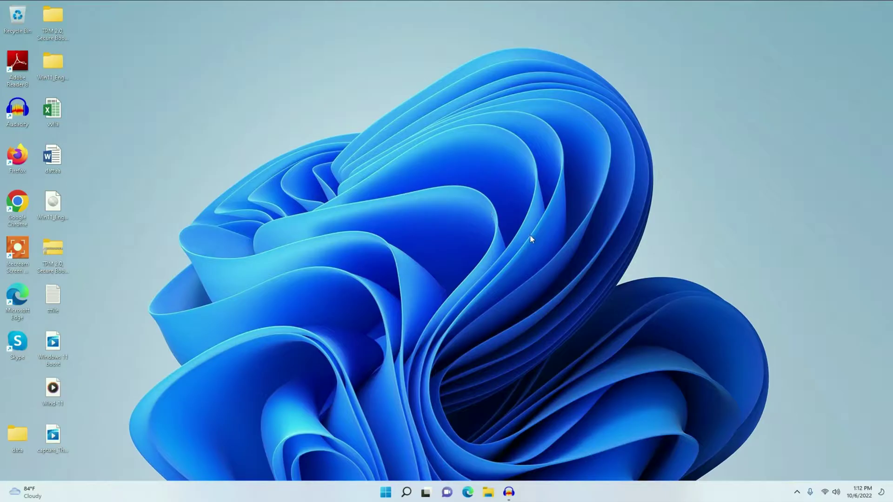
- Launch the Malicious Software Removal Tool by running mrt
left_click(385, 494)
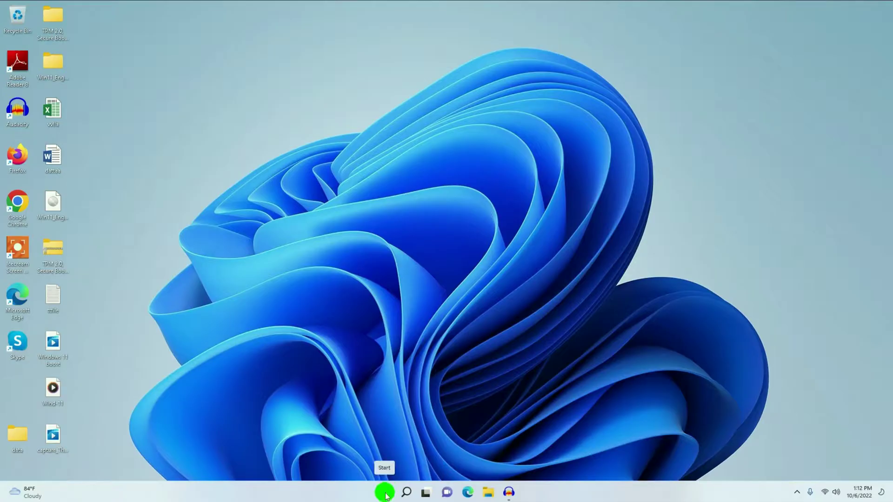
right_click(385, 494)
left_click(371, 439)
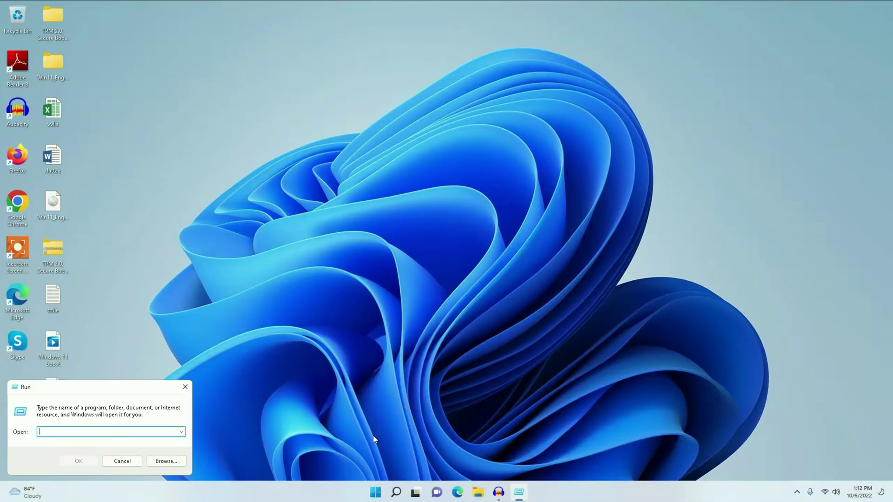
left_click_drag(141, 387, 491, 258)
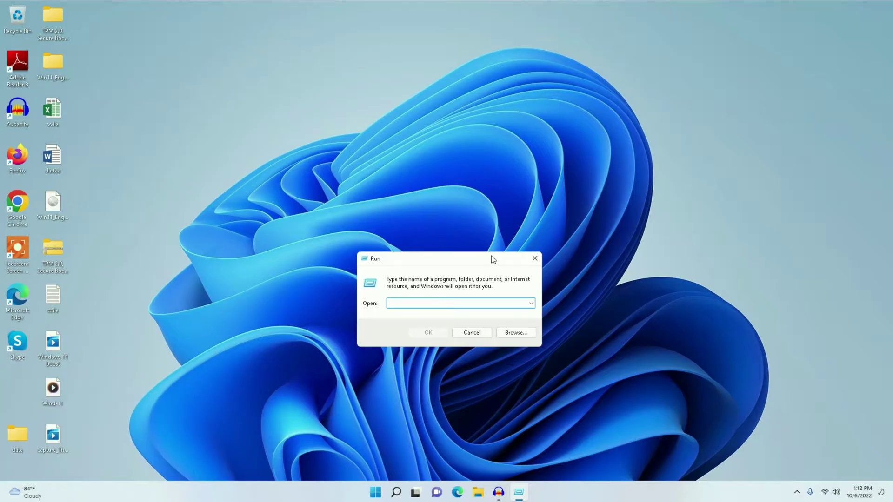
type("mrt")
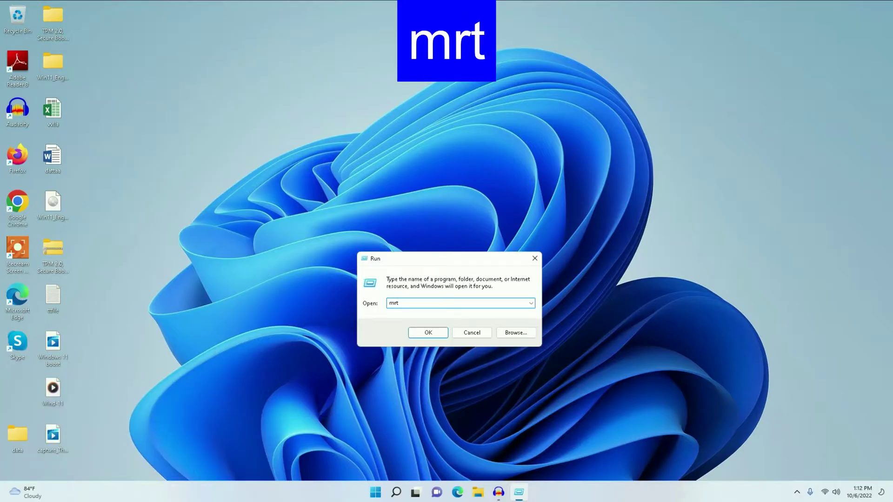
key("Return")
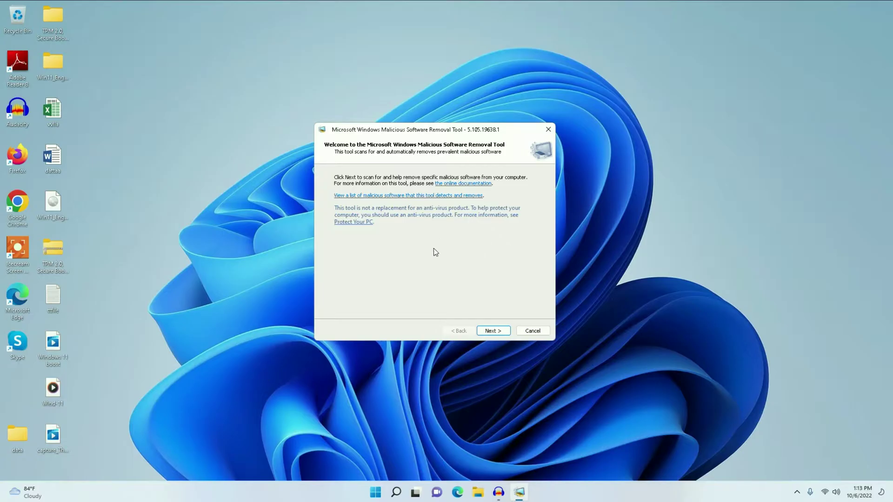
- Run a quick scan, review the detailed results showing no infections, and finish
left_click(505, 331)
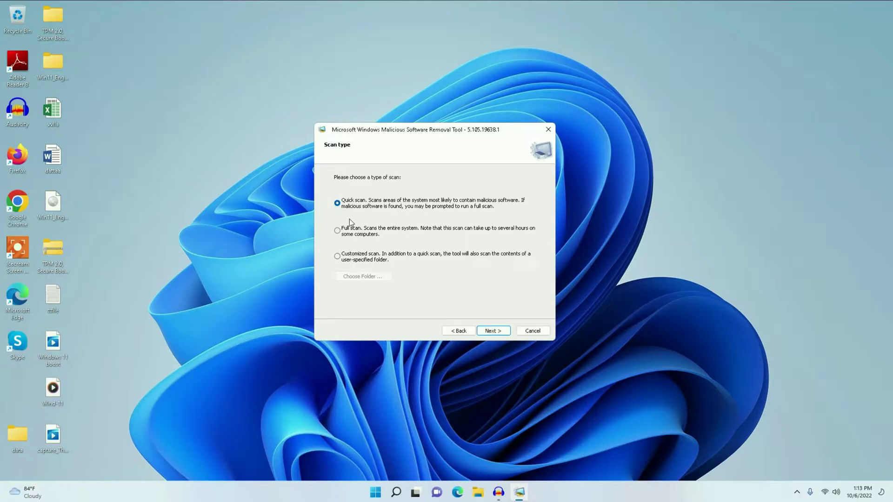
left_click(495, 334)
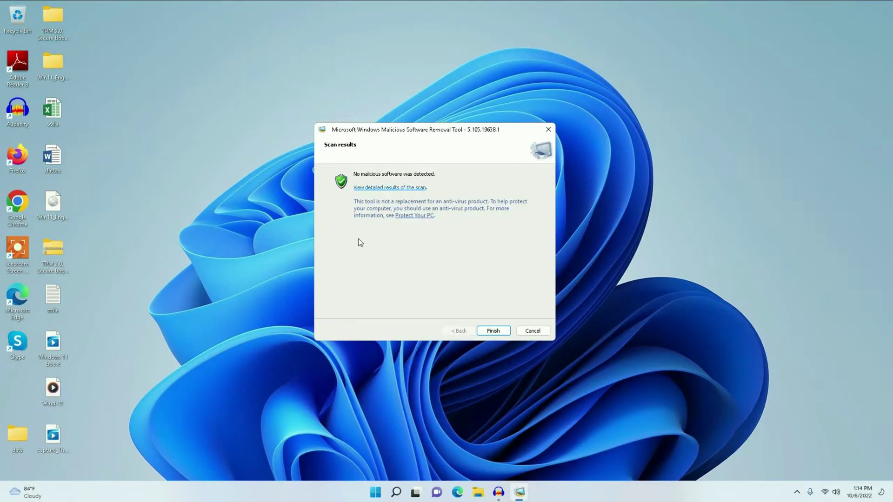
left_click(402, 187)
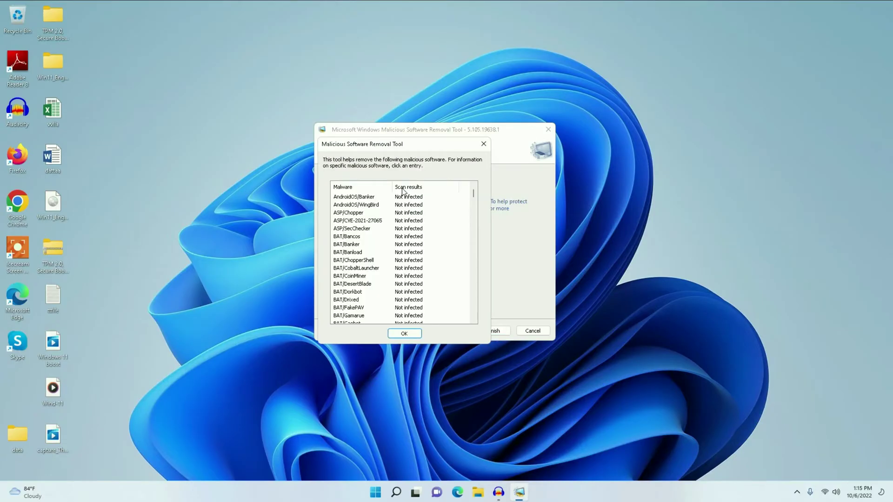
scroll(404, 261, "down", 8)
scroll(404, 261, "down", 5)
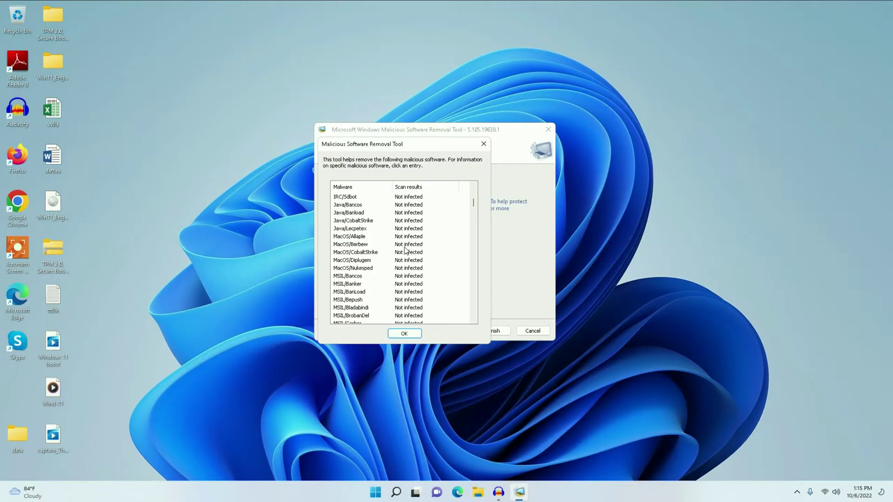
left_click(405, 333)
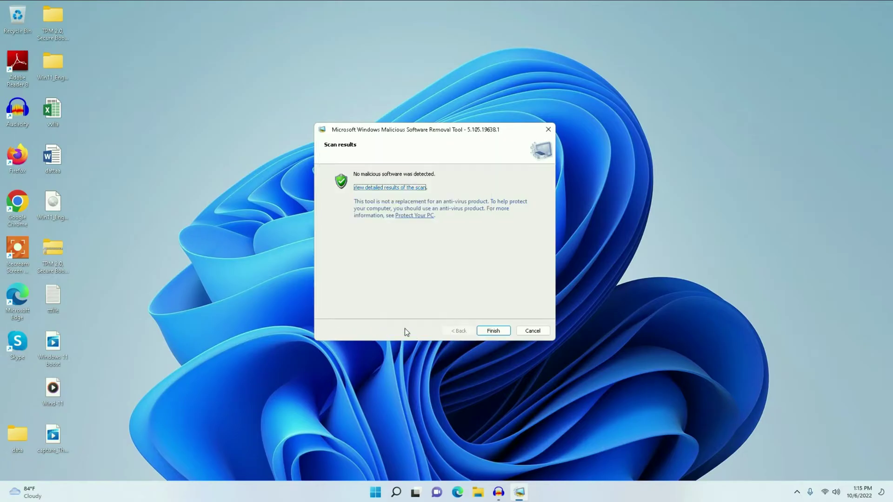
left_click(492, 331)
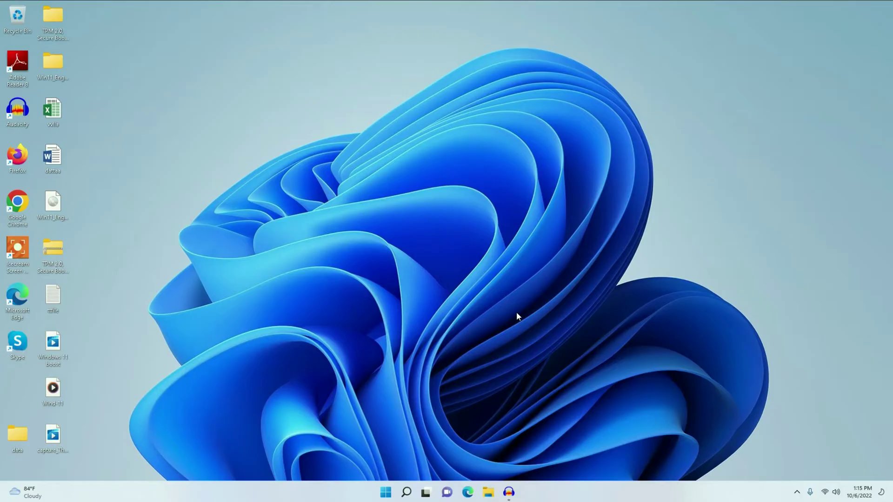
- Launch Command Prompt as administrator and run sfc /scannow
mouse_move(408, 494)
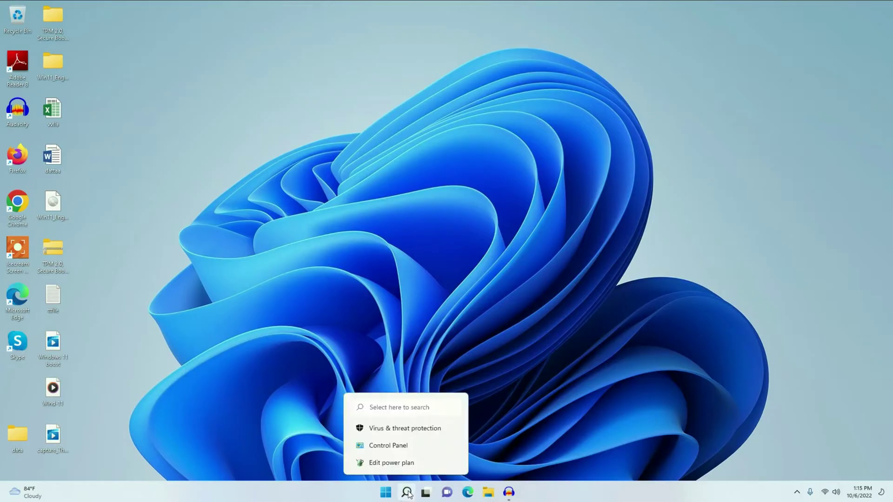
left_click(408, 494)
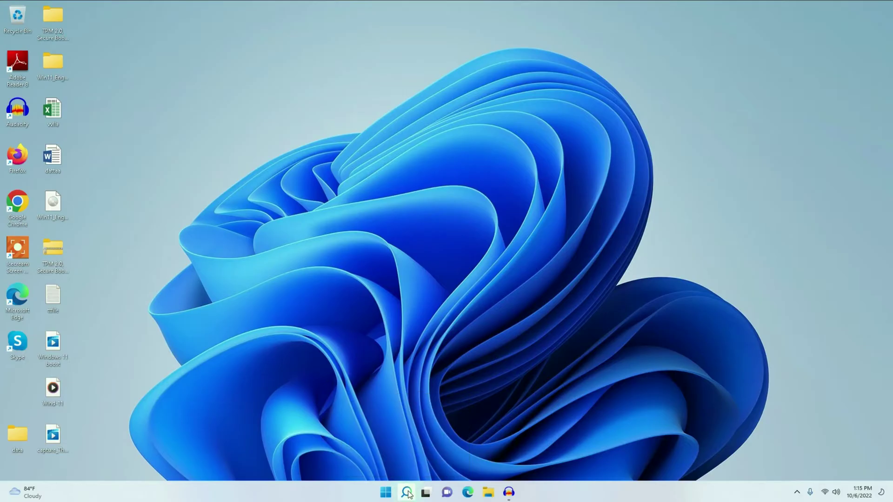
type("cmd")
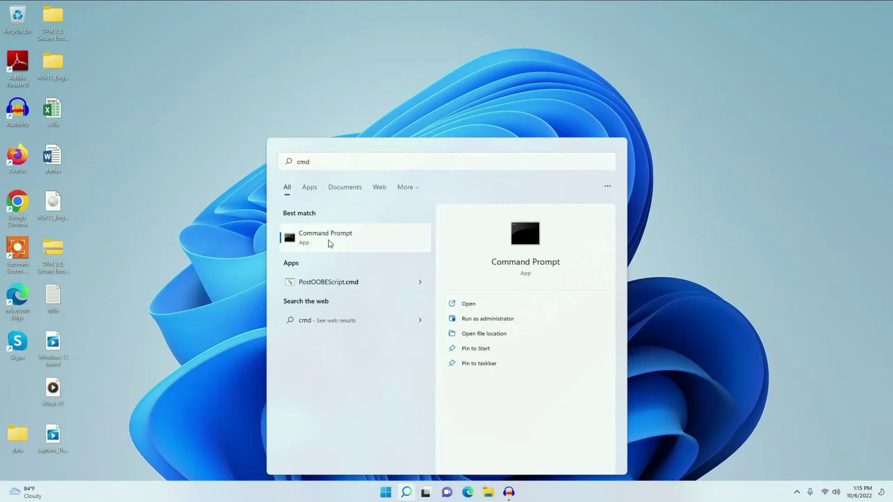
right_click(328, 240)
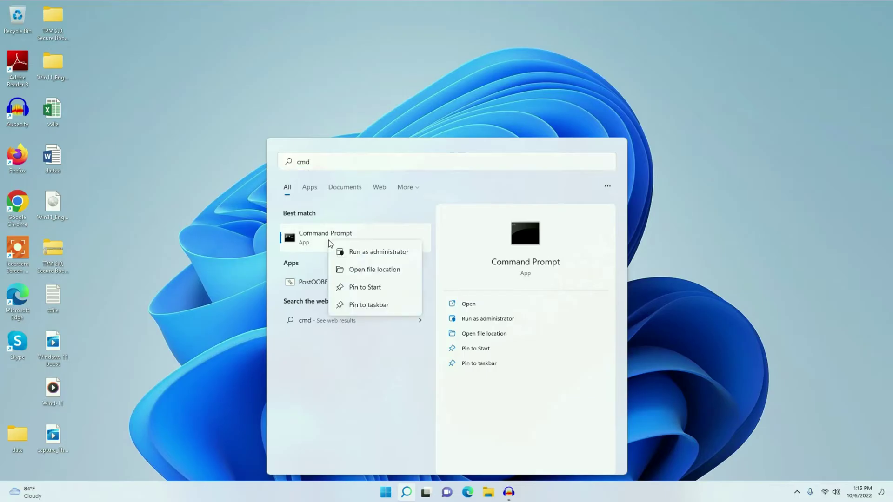
left_click(374, 256)
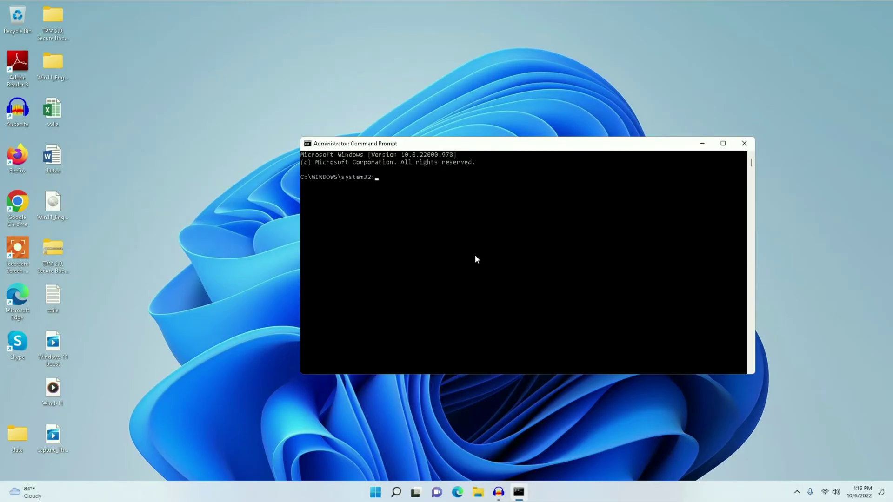
type("sfc")
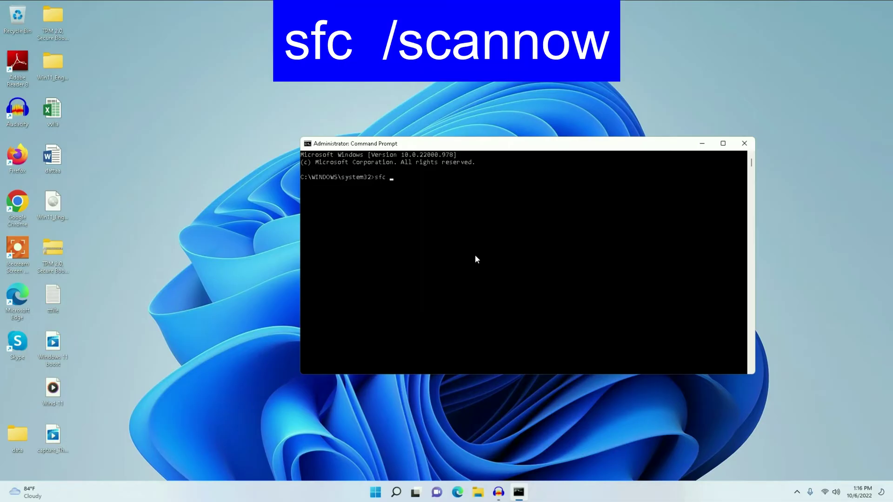
type(" /scannow")
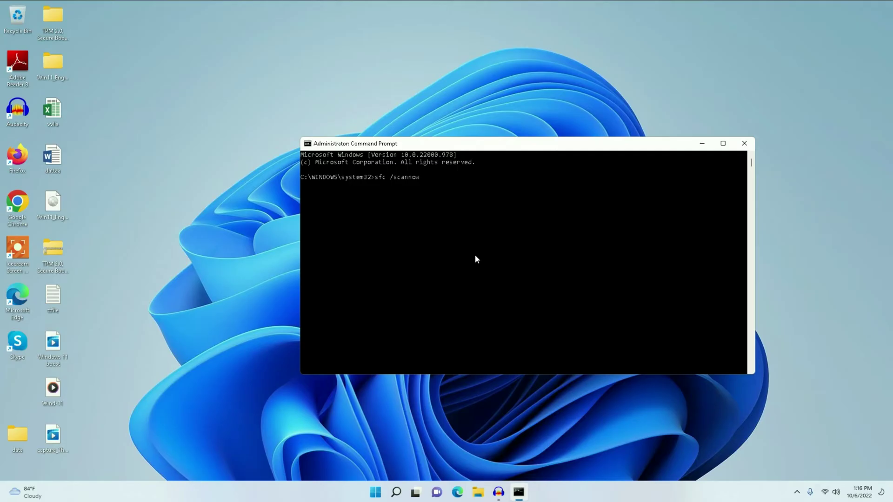
key("Return")
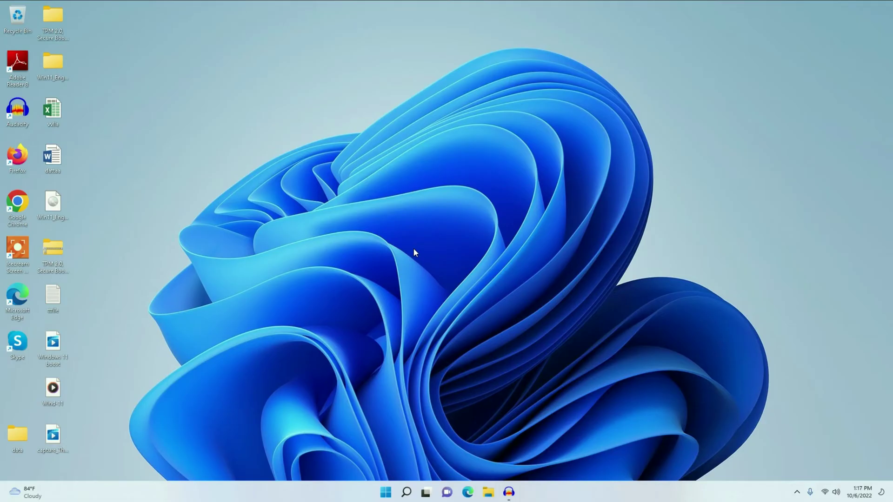
- Search 'windows up' and choose the Windows Update settings best match
left_click(407, 492)
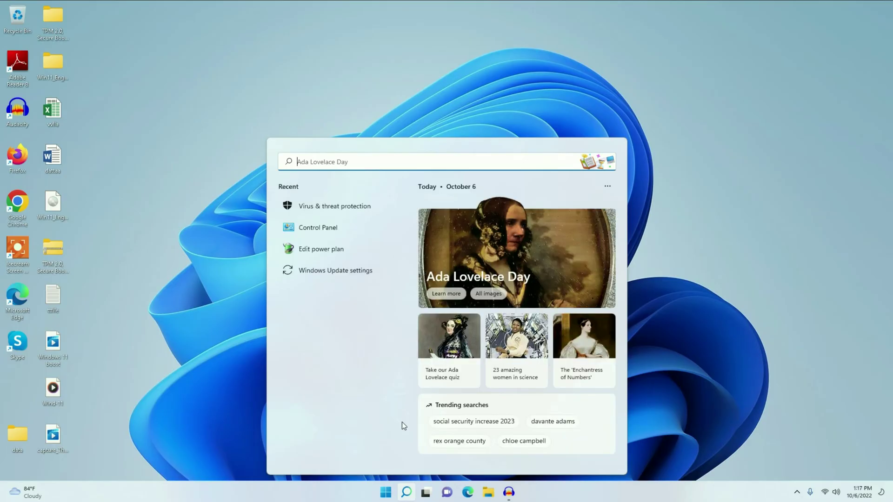
type("windows")
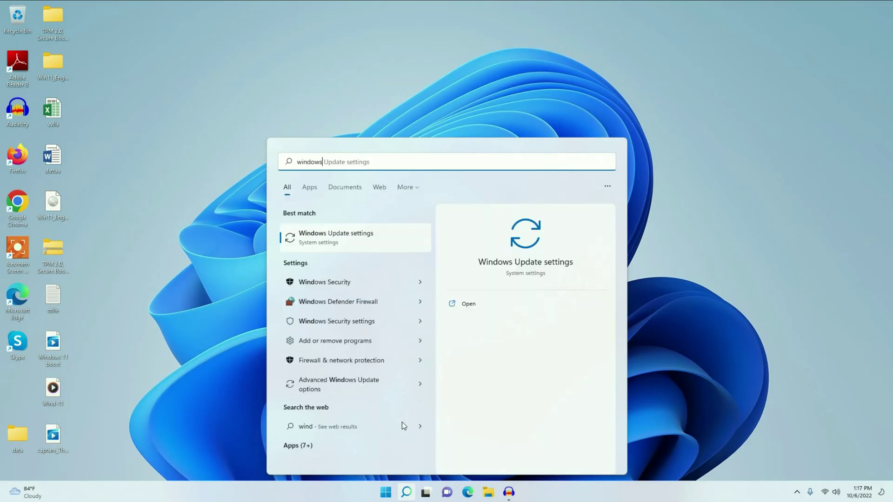
type(" up")
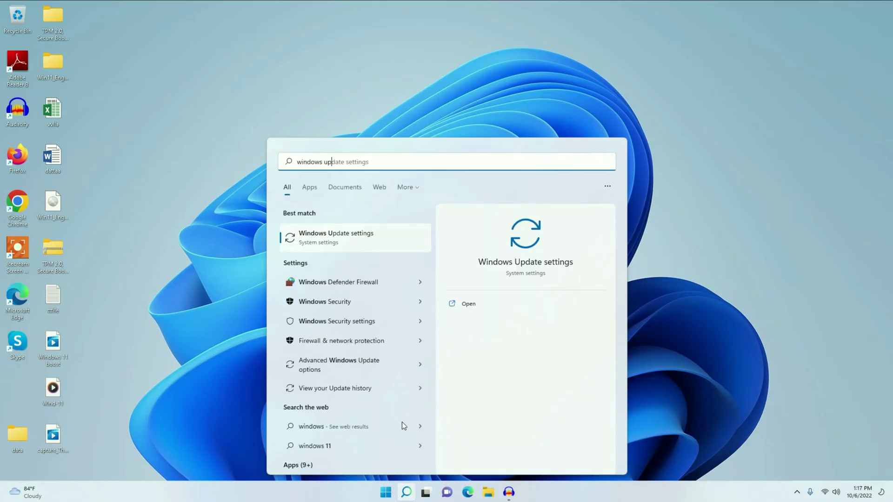
left_click(332, 242)
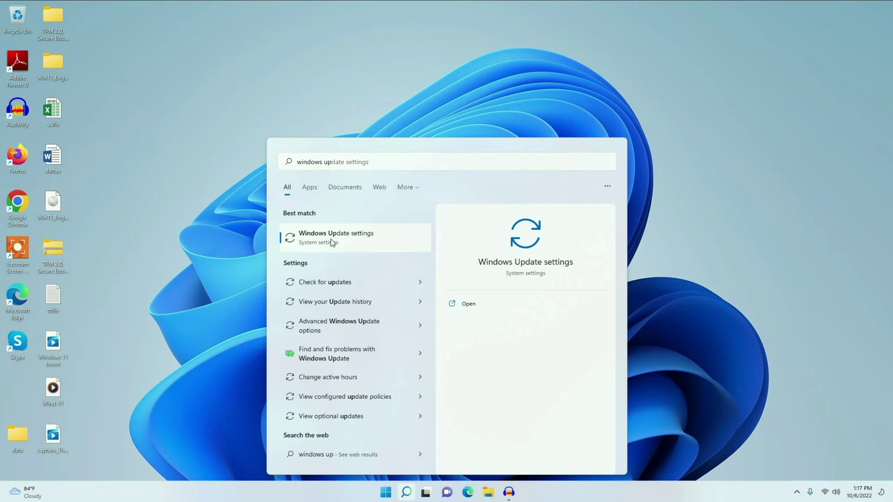